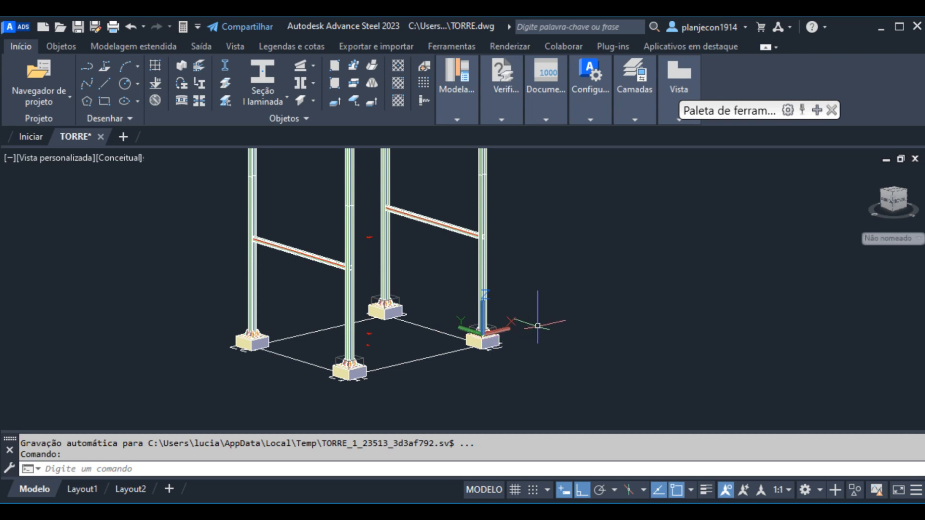
{"action": "scroll", "coordinate": [532, 310], "scroll_direction": "up", "scroll_amount": 2}
{"action": "scroll", "coordinate": [293, 287], "scroll_direction": "up", "scroll_amount": 2}
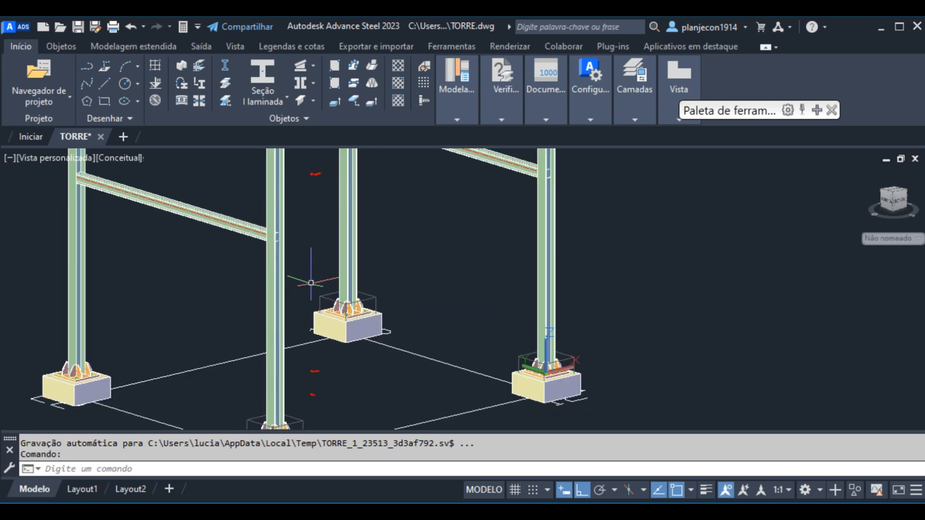
{"action": "scroll", "coordinate": [476, 286], "scroll_direction": "down", "scroll_amount": 3}
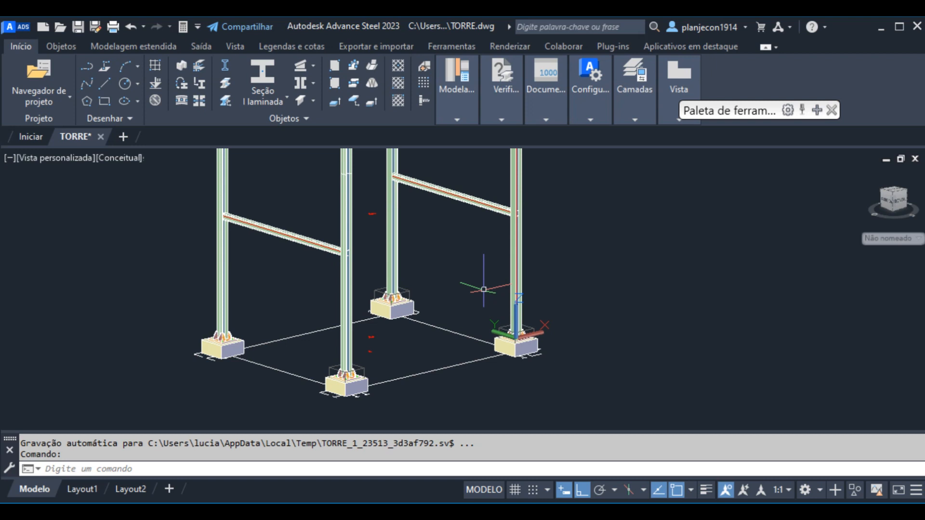
{"action": "scroll", "coordinate": [484, 289], "scroll_direction": "down", "scroll_amount": 2}
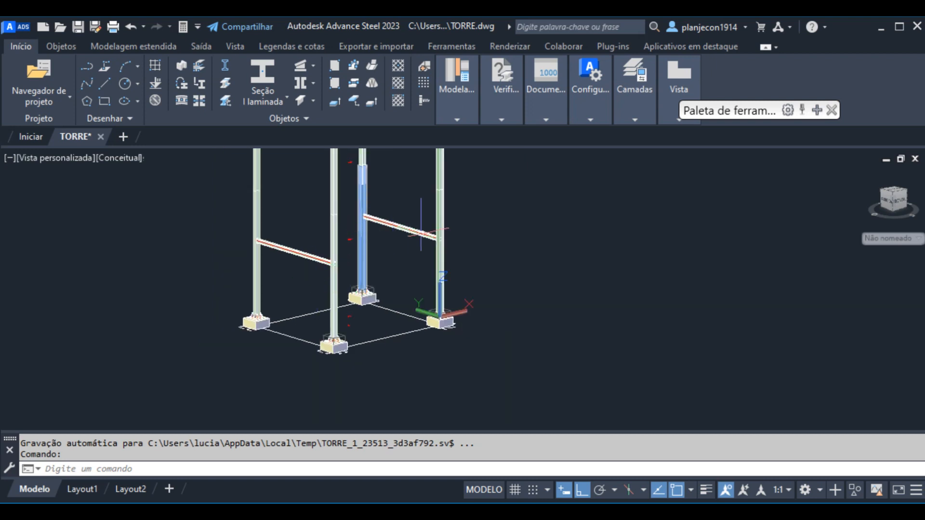
{"action": "scroll", "coordinate": [471, 282], "scroll_direction": "up", "scroll_amount": 1}
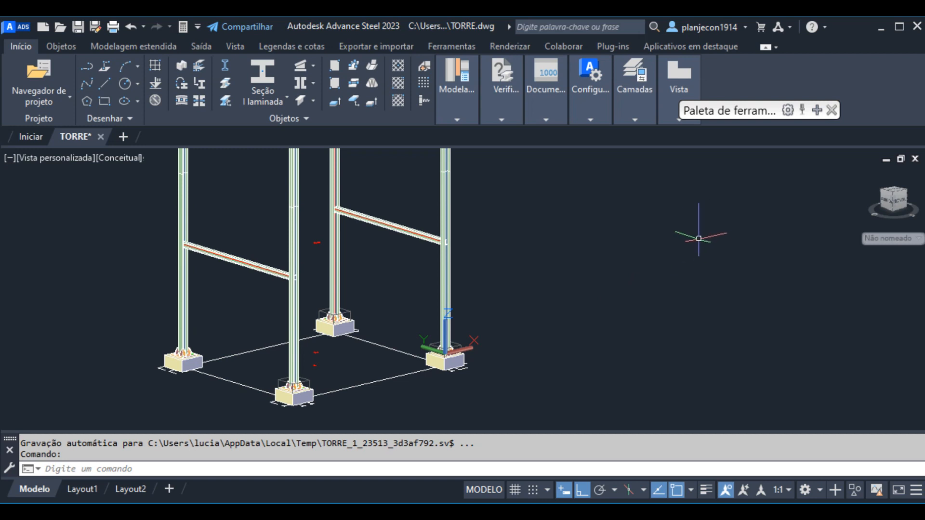
{"action": "scroll", "coordinate": [645, 275], "scroll_direction": "down", "scroll_amount": 2}
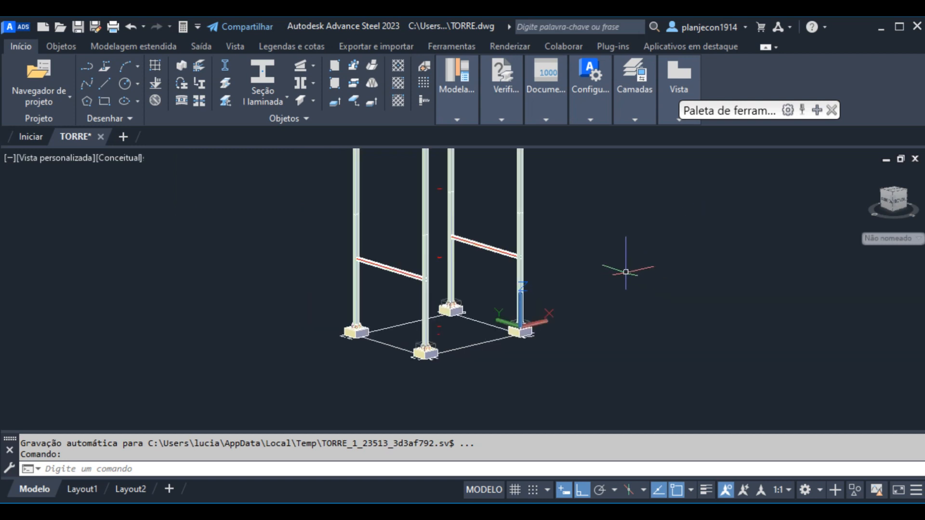
{"action": "scroll", "coordinate": [564, 214], "scroll_direction": "up", "scroll_amount": 2}
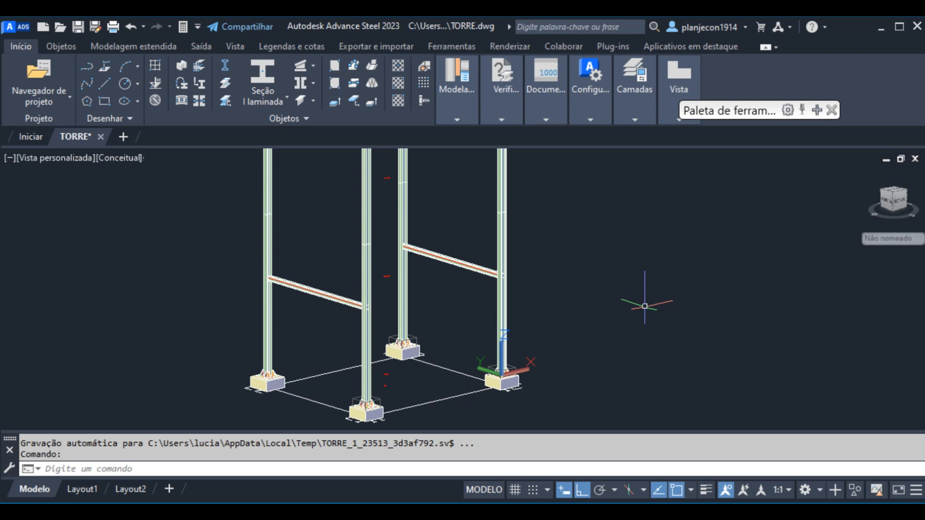
Reopen the Advance Steel tool palette expanded, reposition it beside the model, and show its Vistas rápidas tools.
{"action": "left_click", "coordinate": [832, 114]}
{"action": "left_click", "coordinate": [458, 120]}
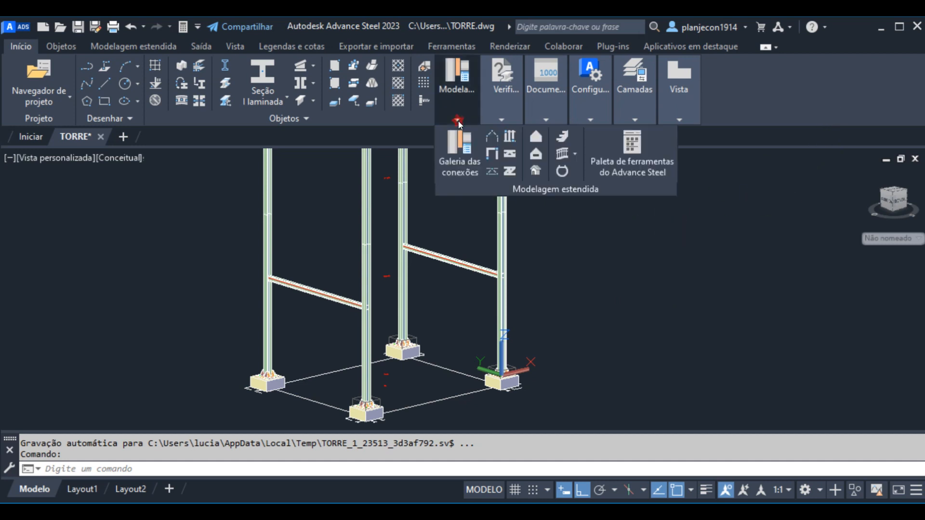
{"action": "left_click", "coordinate": [629, 150]}
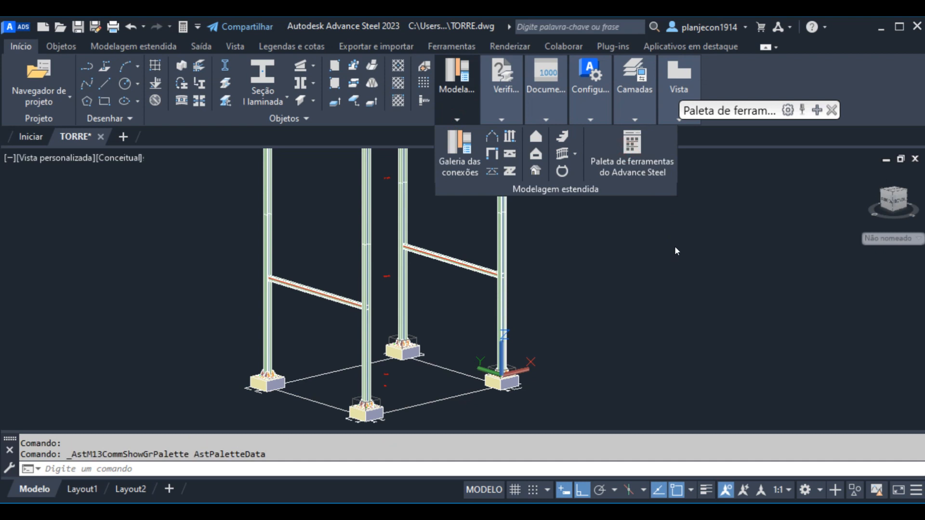
{"action": "left_click", "coordinate": [815, 111]}
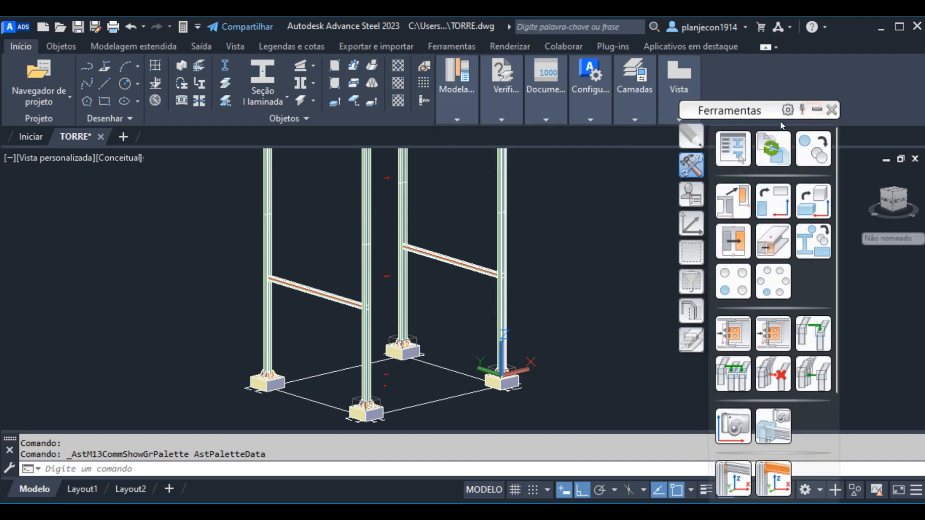
{"action": "left_click_drag", "start_coordinate": [759, 108], "coordinate": [732, 71]}
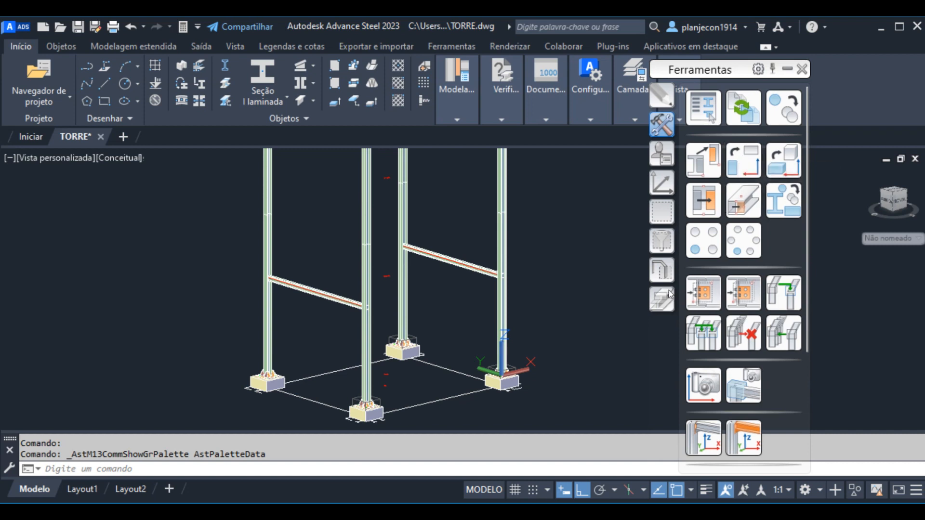
{"action": "left_click", "coordinate": [661, 273]}
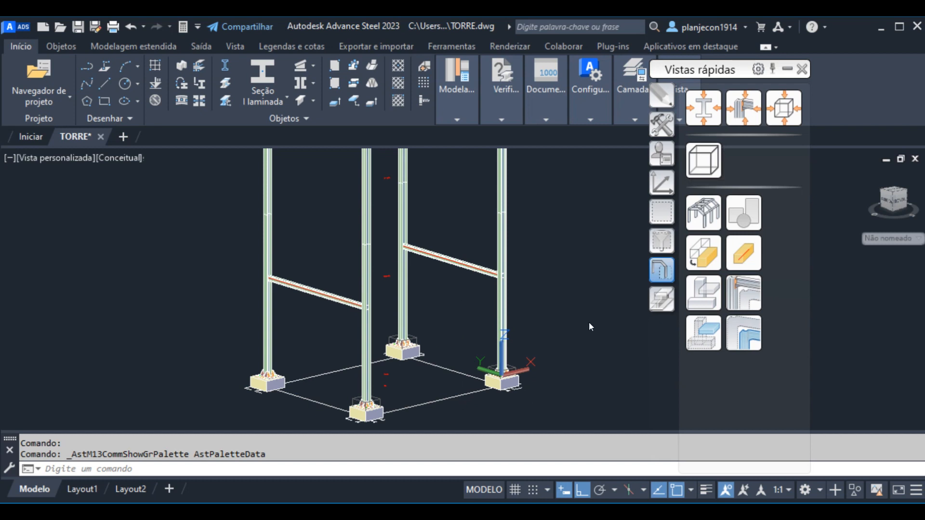
Switch the model's visual style from Conceitual to Estrutura de arame 2D.
{"action": "scroll", "coordinate": [308, 300], "scroll_direction": "down", "scroll_amount": 6}
{"action": "scroll", "coordinate": [408, 288], "scroll_direction": "up", "scroll_amount": 5}
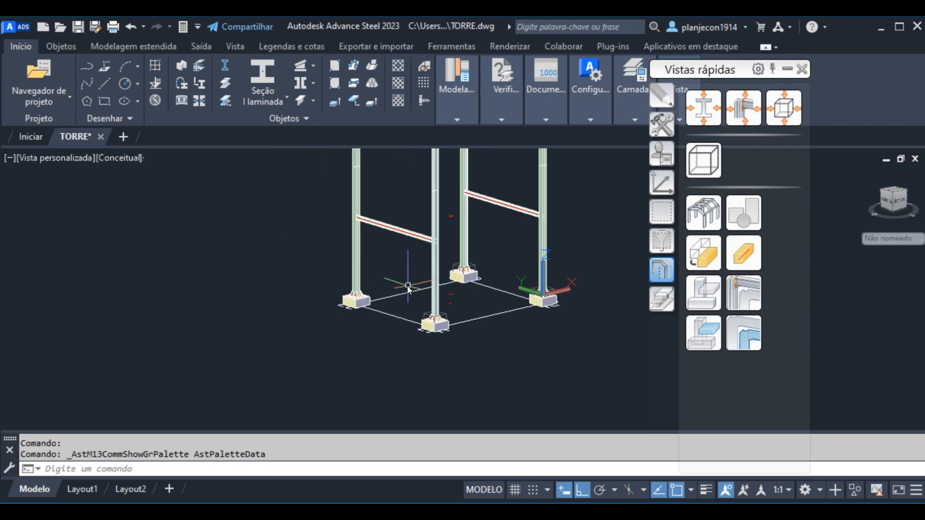
{"action": "scroll", "coordinate": [409, 288], "scroll_direction": "up", "scroll_amount": 2}
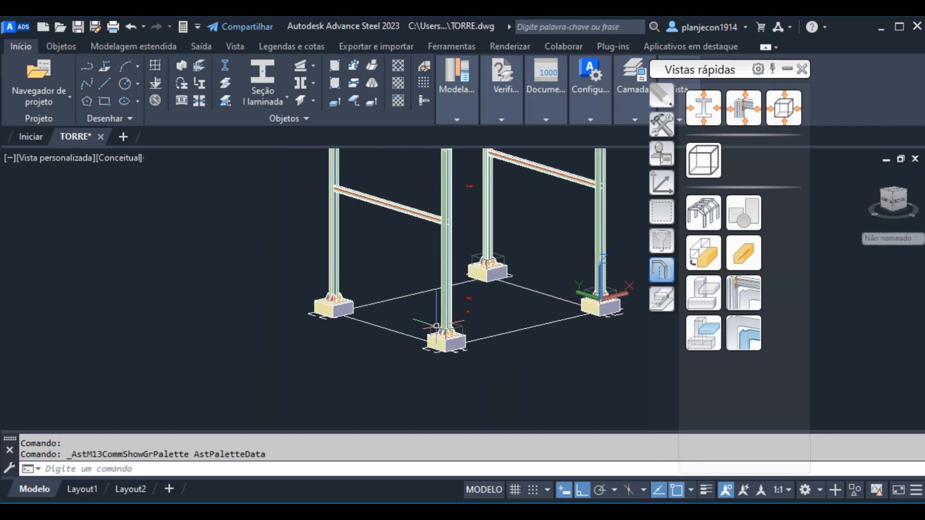
{"action": "middle_click_drag", "start_coordinate": [566, 322], "coordinate": [414, 342]}
{"action": "scroll", "coordinate": [414, 342], "scroll_direction": "up", "scroll_amount": 3}
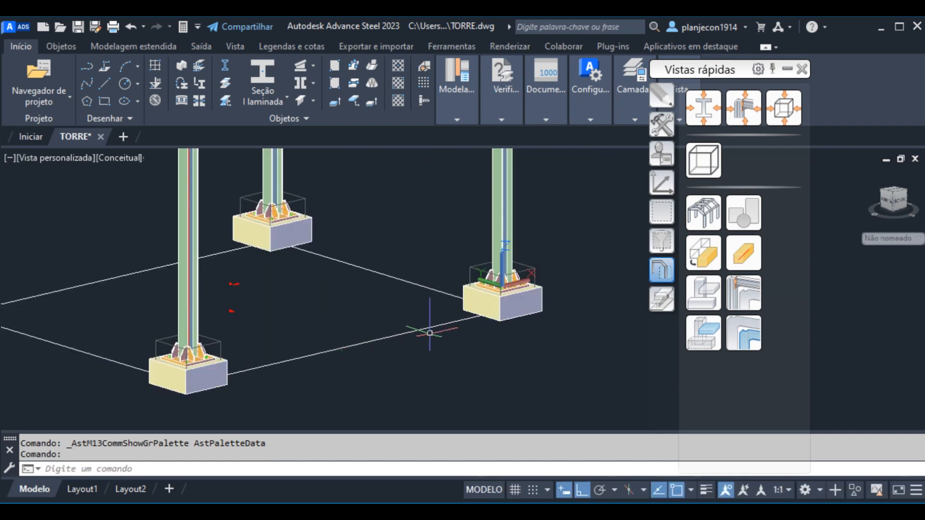
{"action": "left_click", "coordinate": [122, 158]}
{"action": "left_click", "coordinate": [167, 204]}
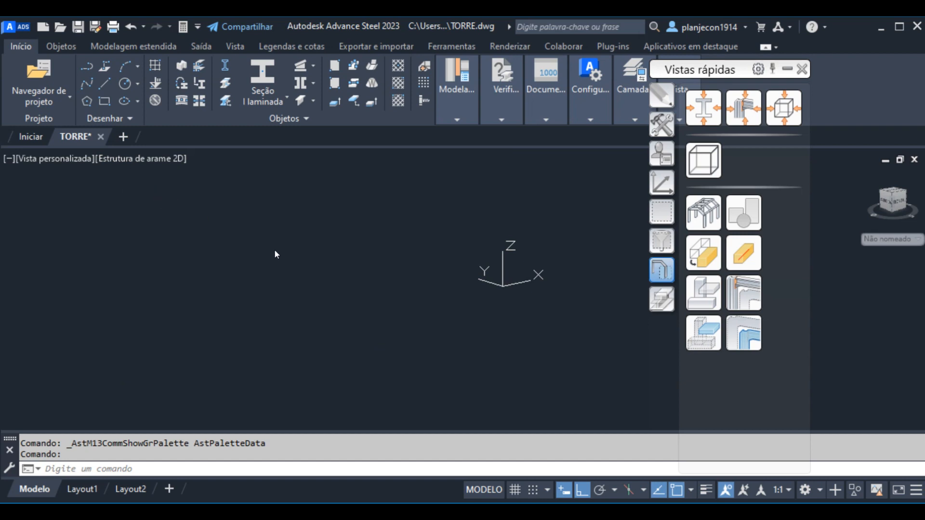
Select the grid axis running between the column footings and examine its lines and end labels up close.
{"action": "scroll", "coordinate": [529, 329], "scroll_direction": "up", "scroll_amount": 5}
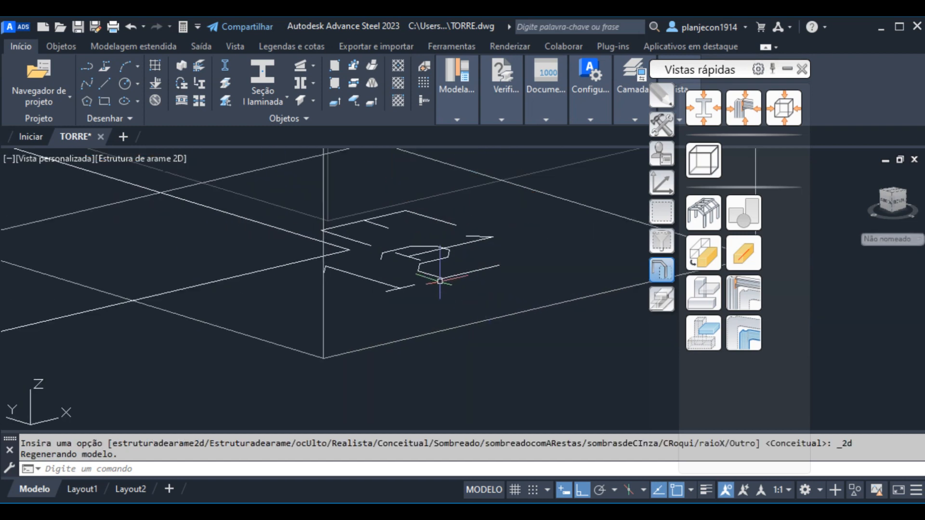
{"action": "scroll", "coordinate": [446, 327], "scroll_direction": "down", "scroll_amount": 2}
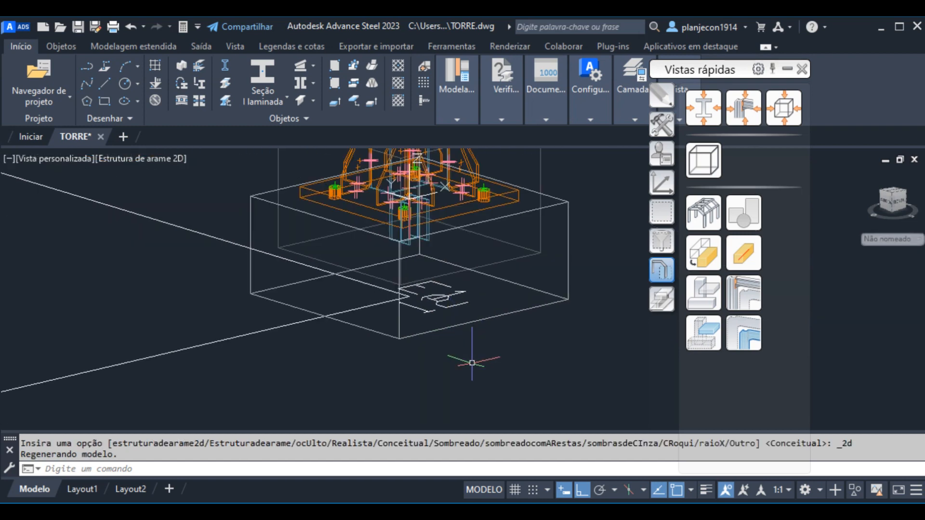
{"action": "scroll", "coordinate": [470, 346], "scroll_direction": "down", "scroll_amount": 2}
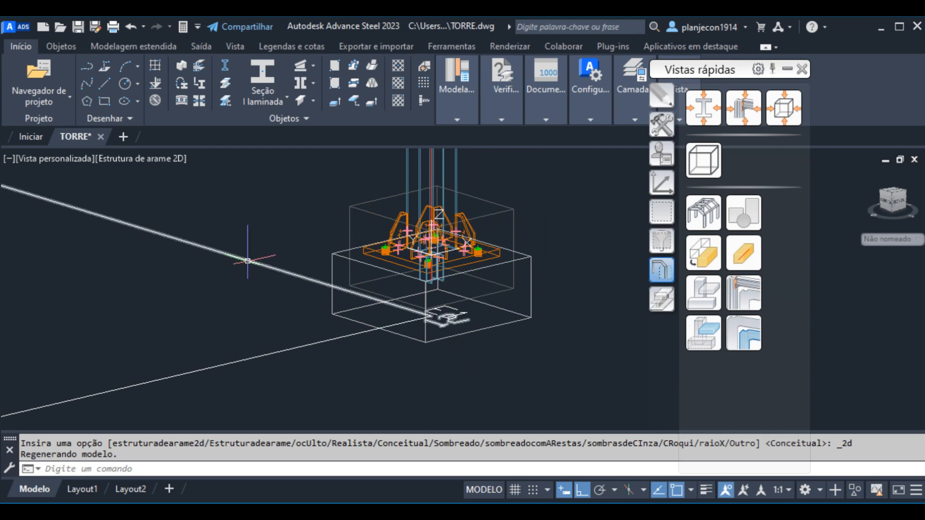
{"action": "left_click", "coordinate": [247, 260]}
{"action": "scroll", "coordinate": [467, 338], "scroll_direction": "up", "scroll_amount": 4}
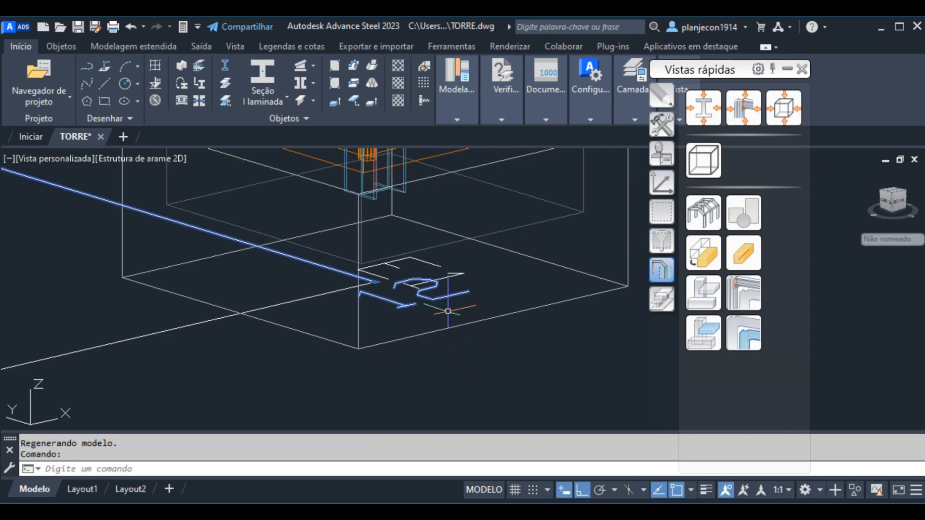
{"action": "scroll", "coordinate": [385, 269], "scroll_direction": "up", "scroll_amount": 3}
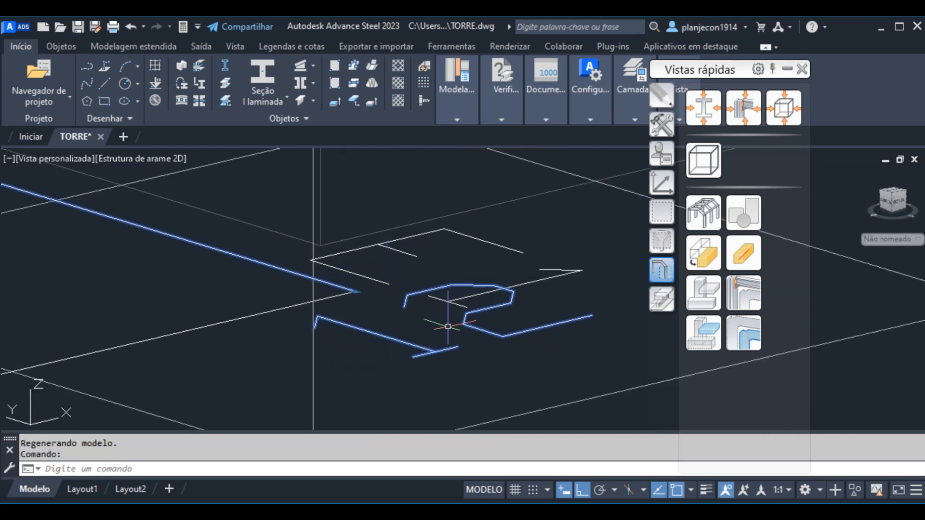
{"action": "scroll", "coordinate": [444, 320], "scroll_direction": "down", "scroll_amount": 6}
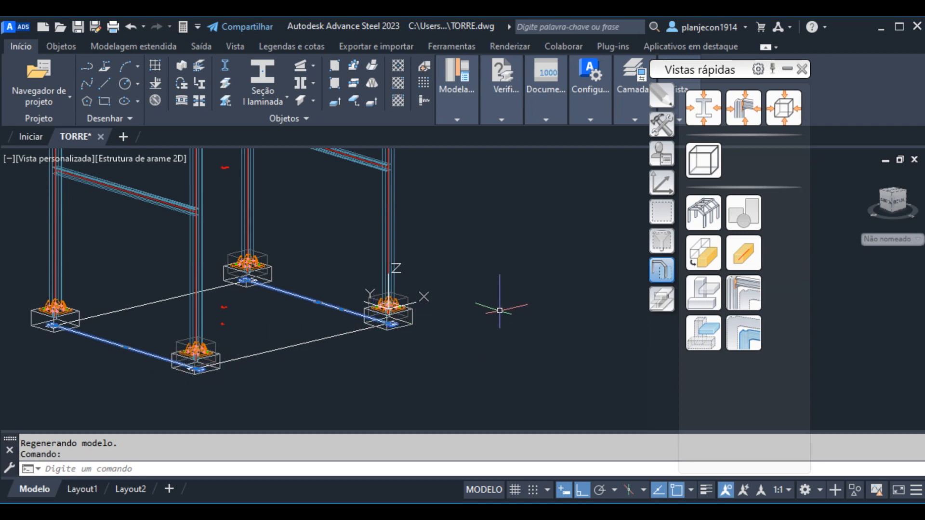
{"action": "scroll", "coordinate": [499, 295], "scroll_direction": "down", "scroll_amount": 1}
{"action": "scroll", "coordinate": [383, 303], "scroll_direction": "up", "scroll_amount": 1}
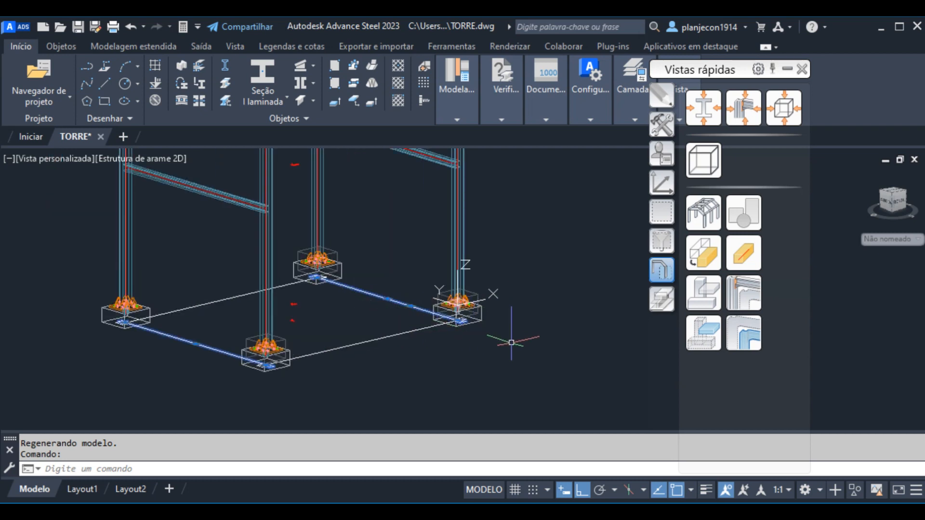
{"action": "scroll", "coordinate": [455, 304], "scroll_direction": "up", "scroll_amount": 2}
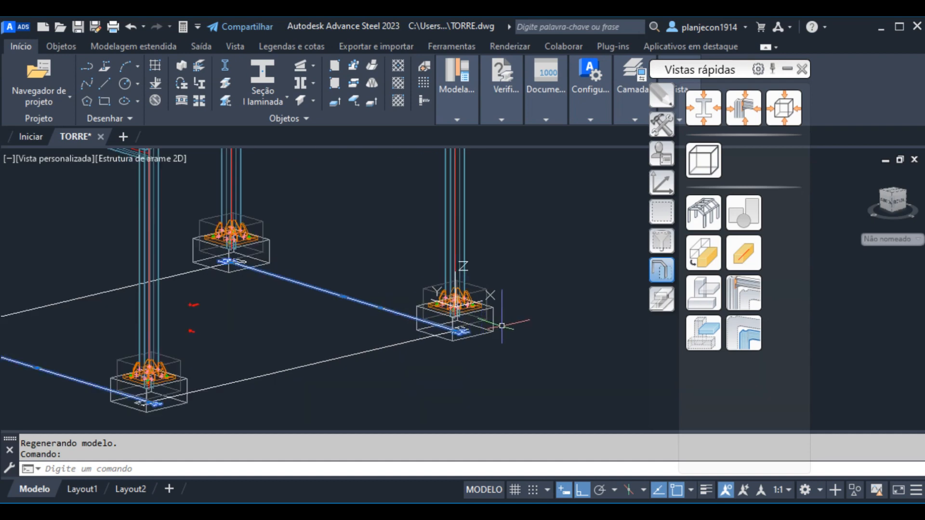
{"action": "scroll", "coordinate": [502, 326], "scroll_direction": "up", "scroll_amount": 5}
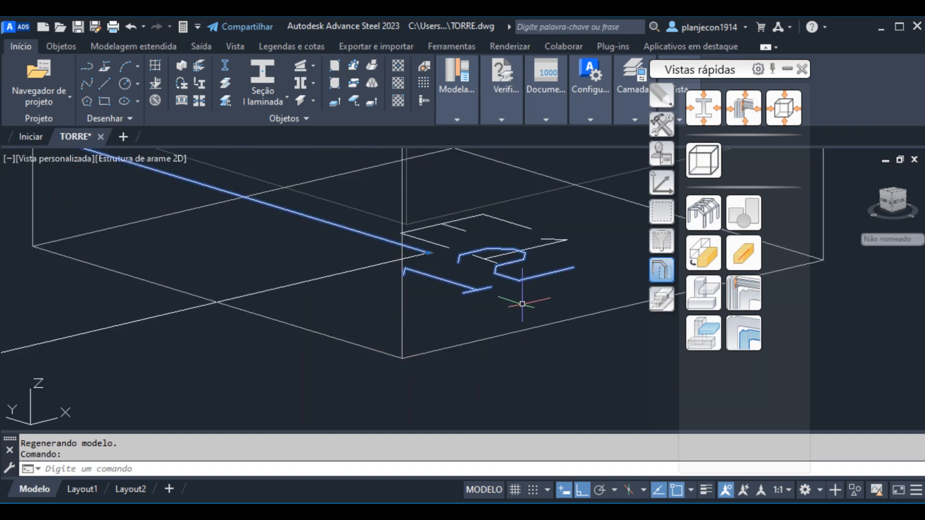
{"action": "scroll", "coordinate": [463, 347], "scroll_direction": "down", "scroll_amount": 4}
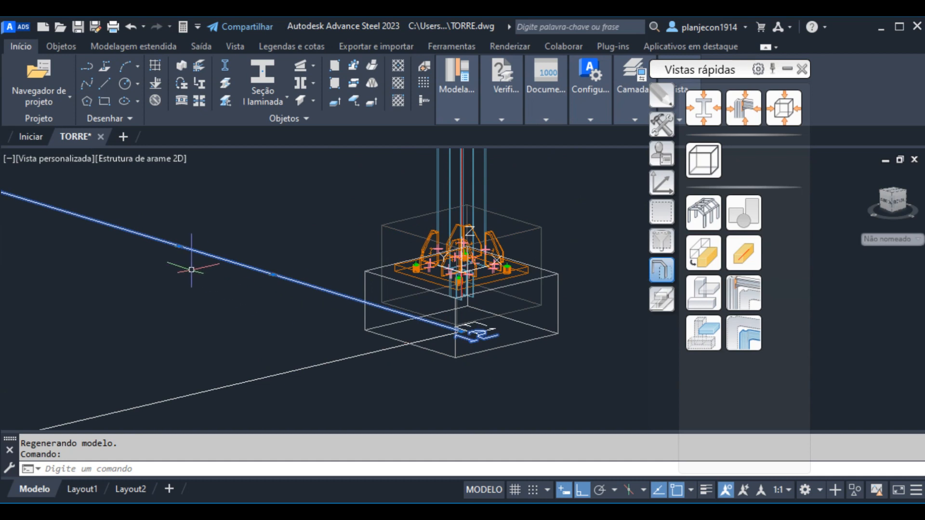
{"action": "scroll", "coordinate": [308, 297], "scroll_direction": "down", "scroll_amount": 2}
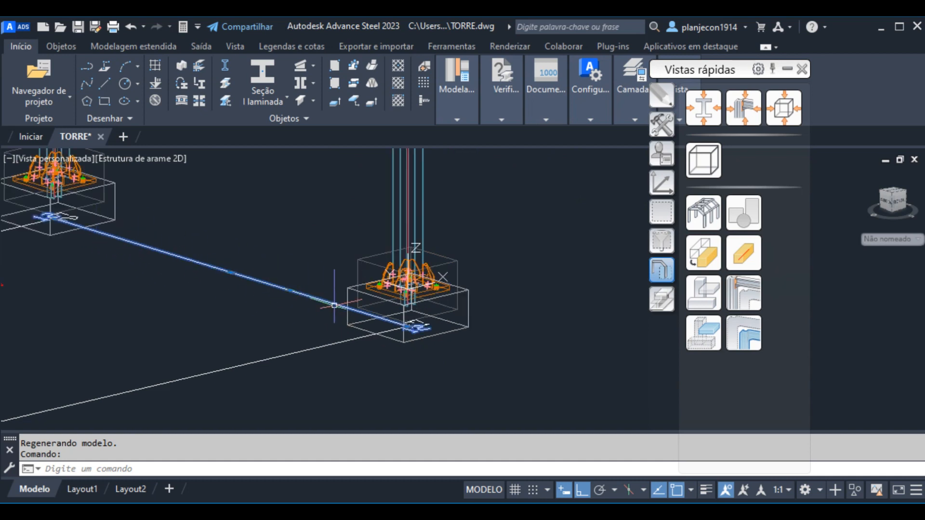
{"action": "scroll", "coordinate": [409, 334], "scroll_direction": "up", "scroll_amount": 2}
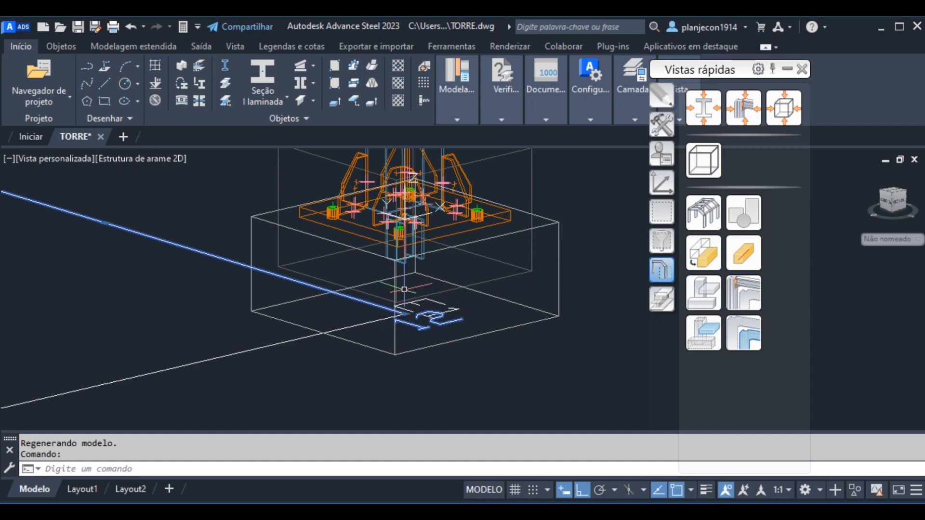
{"action": "scroll", "coordinate": [487, 331], "scroll_direction": "down", "scroll_amount": 3}
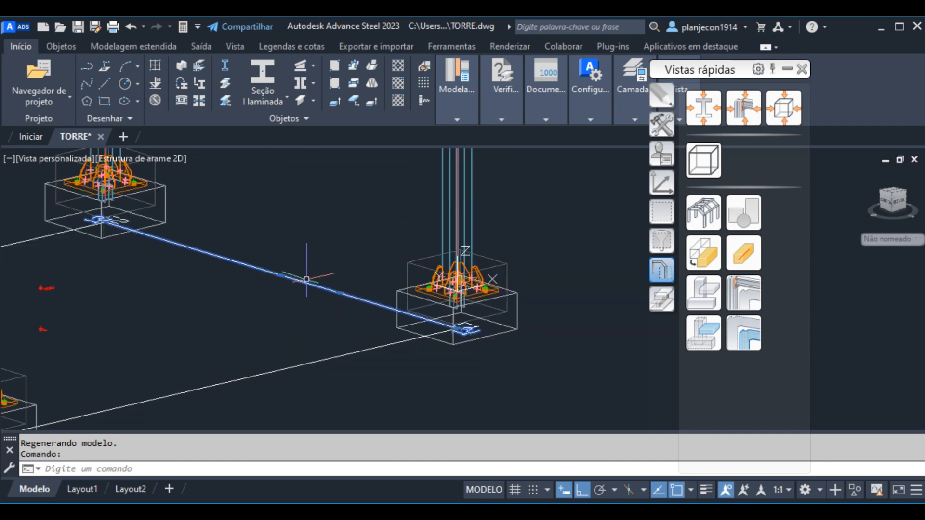
{"action": "scroll", "coordinate": [381, 269], "scroll_direction": "down", "scroll_amount": 3}
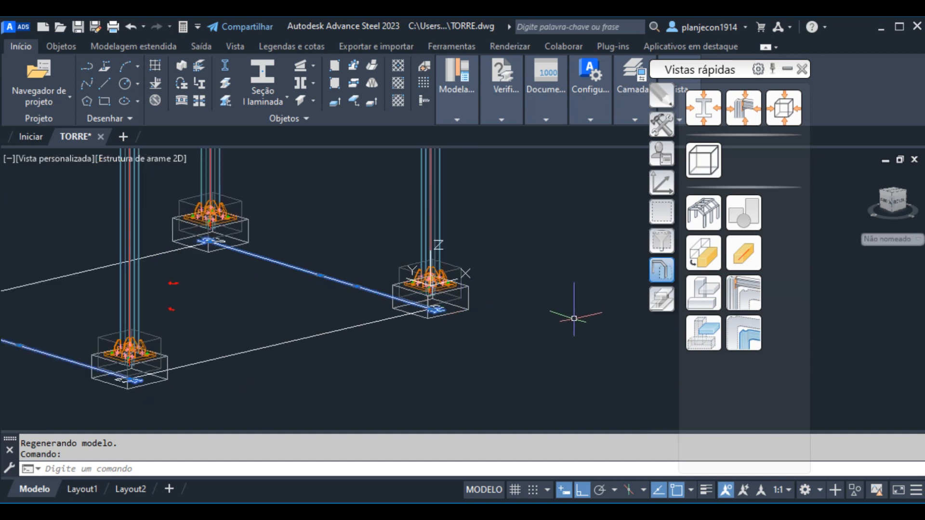
{"action": "key", "text": "Escape"}
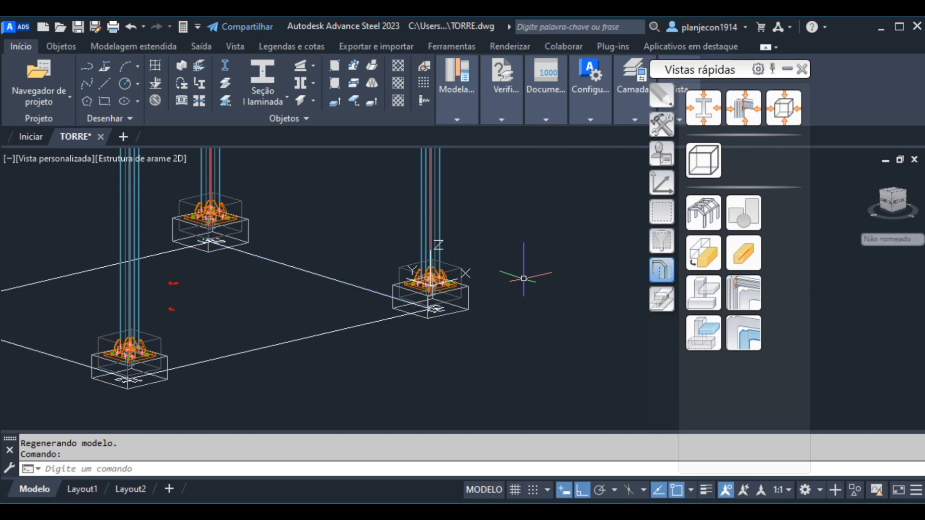
Start a model view defined on a grid axis line, select the axis through the footings at the UCS origin, and name the view 12.
{"action": "key", "text": "Escape"}
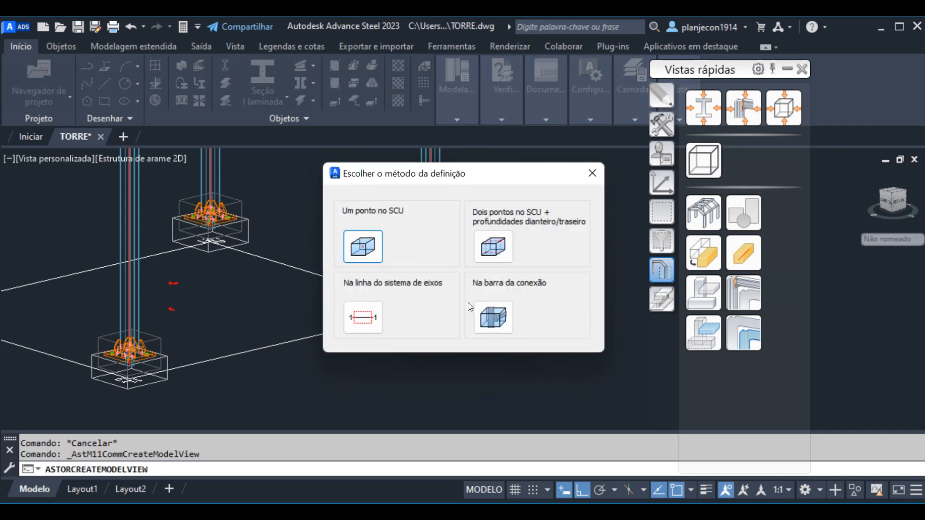
{"action": "left_click_drag", "start_coordinate": [445, 184], "coordinate": [592, 133]}
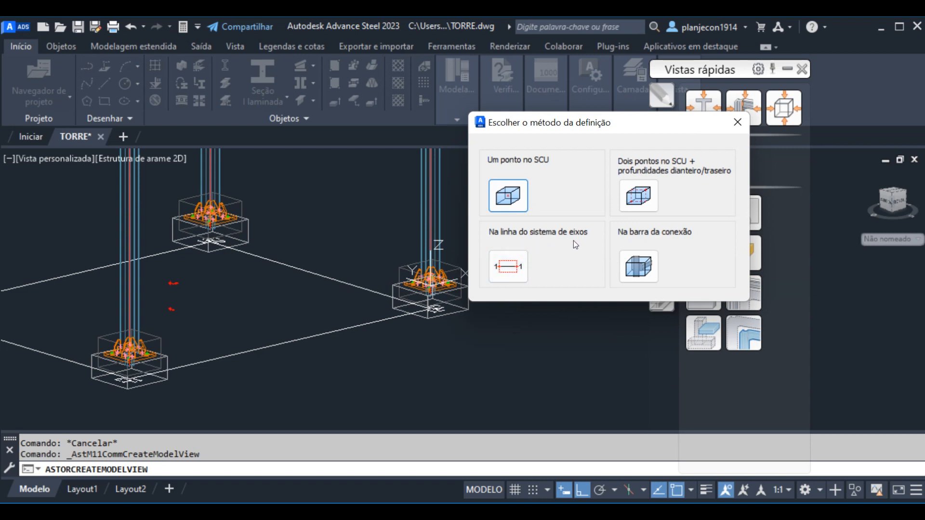
{"action": "left_click", "coordinate": [510, 271]}
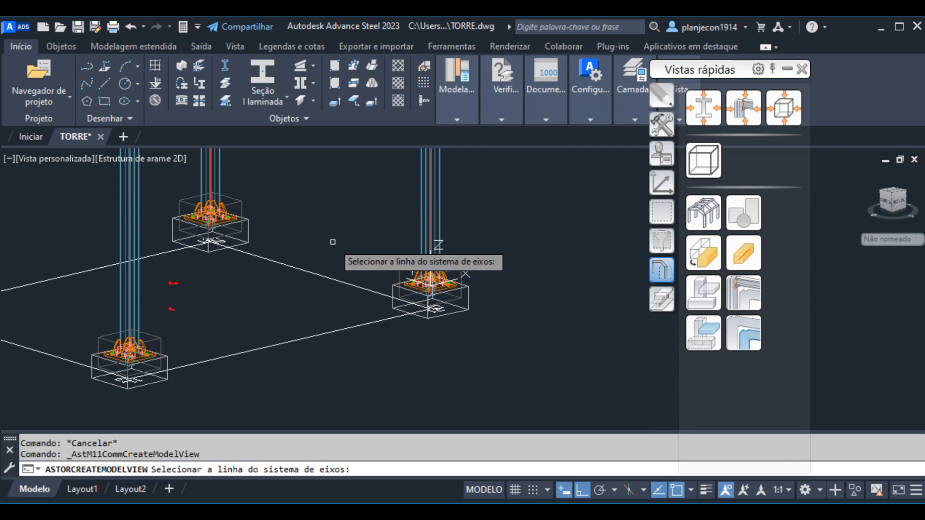
{"action": "left_click", "coordinate": [325, 277]}
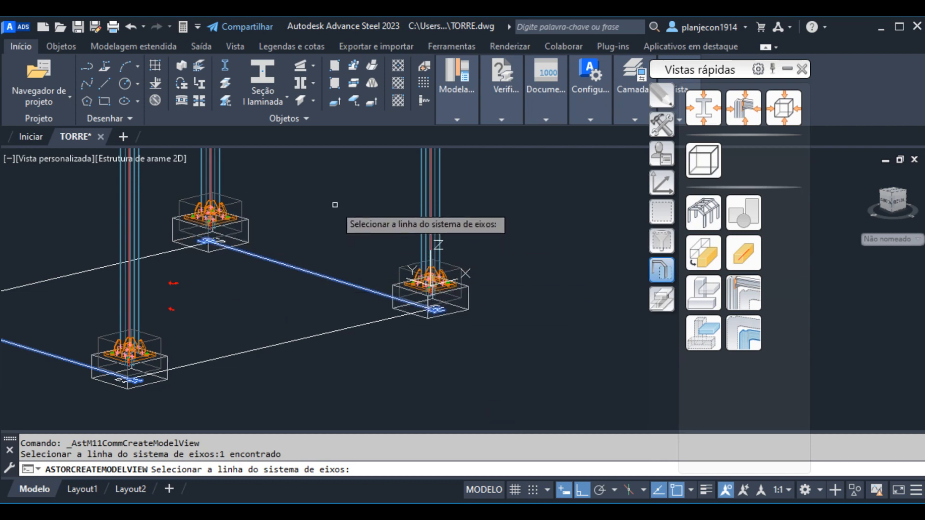
{"action": "key", "text": "Return"}
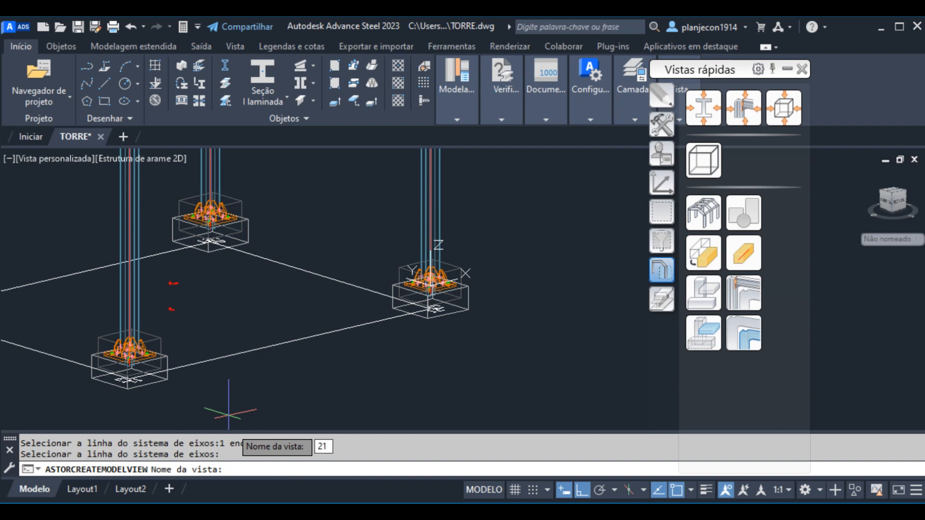
{"action": "key", "text": "BackSpace"}
{"action": "key", "text": "BackSpace"}
{"action": "type", "text": "12"}
{"action": "key", "text": "Return"}
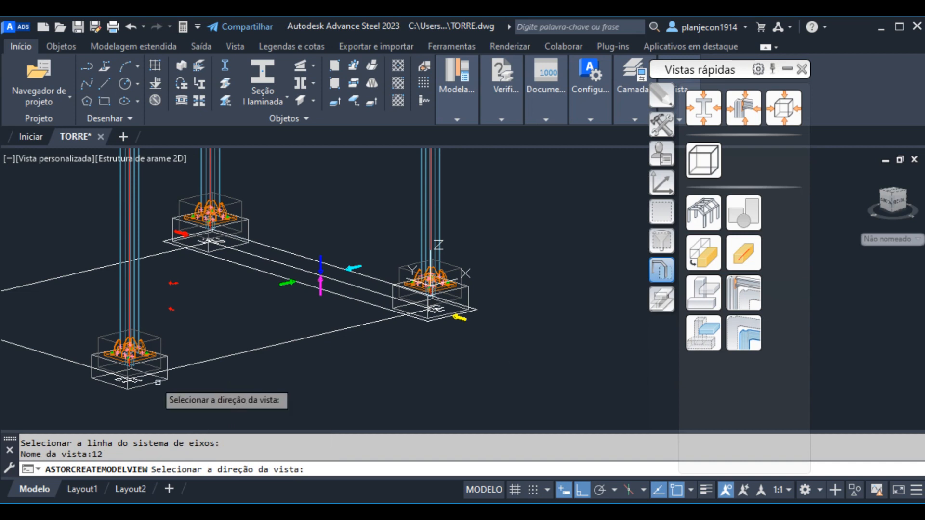
Set the viewing direction of view 12 with the cyan arrow on the outer side of its axis.
{"action": "scroll", "coordinate": [255, 211], "scroll_direction": "up", "scroll_amount": 2}
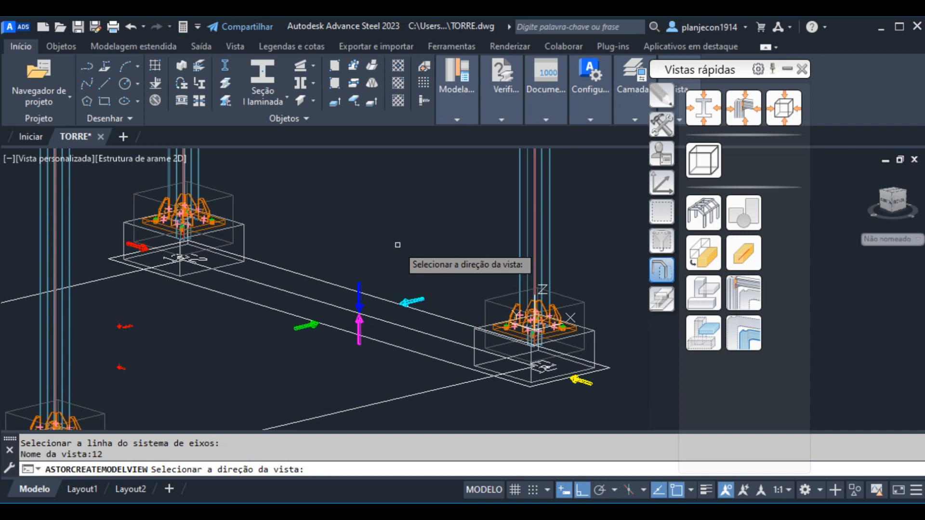
{"action": "scroll", "coordinate": [327, 340], "scroll_direction": "down", "scroll_amount": 2}
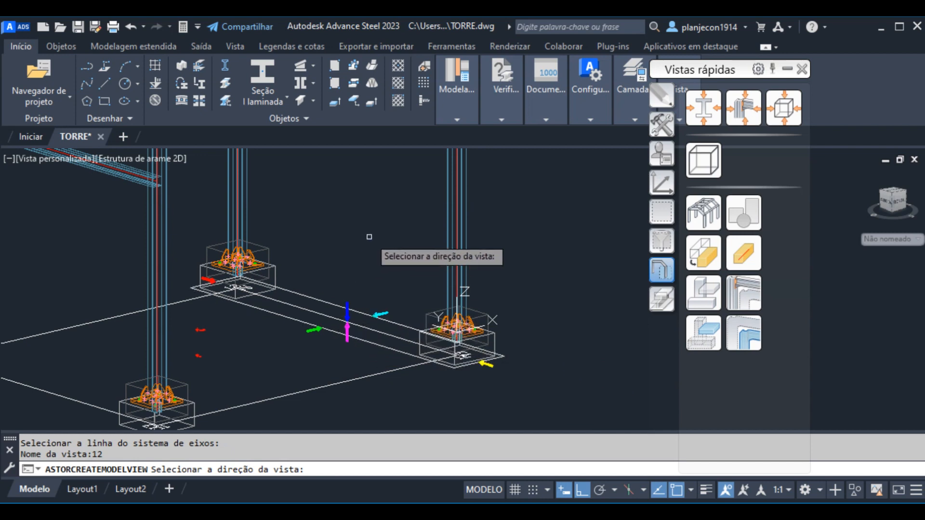
{"action": "scroll", "coordinate": [390, 348], "scroll_direction": "up", "scroll_amount": 6}
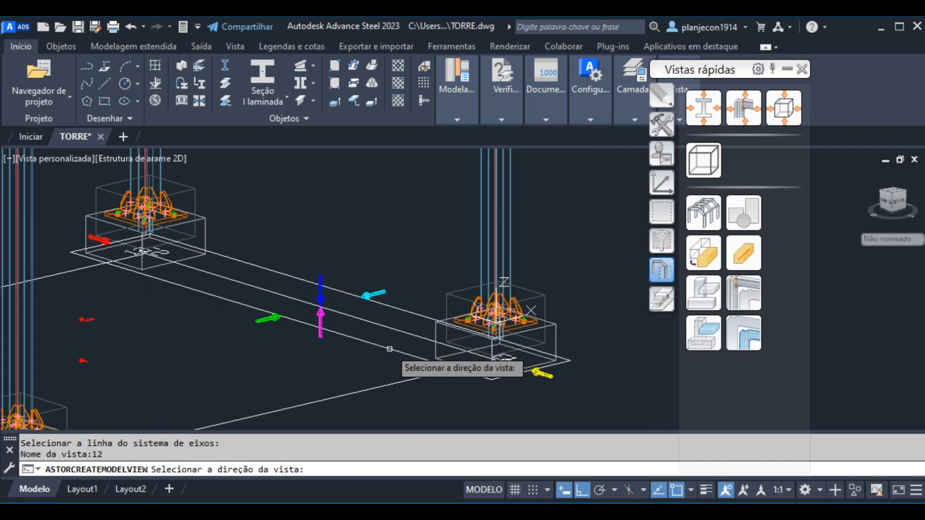
{"action": "scroll", "coordinate": [357, 279], "scroll_direction": "down", "scroll_amount": 4}
{"action": "scroll", "coordinate": [366, 292], "scroll_direction": "up", "scroll_amount": 4}
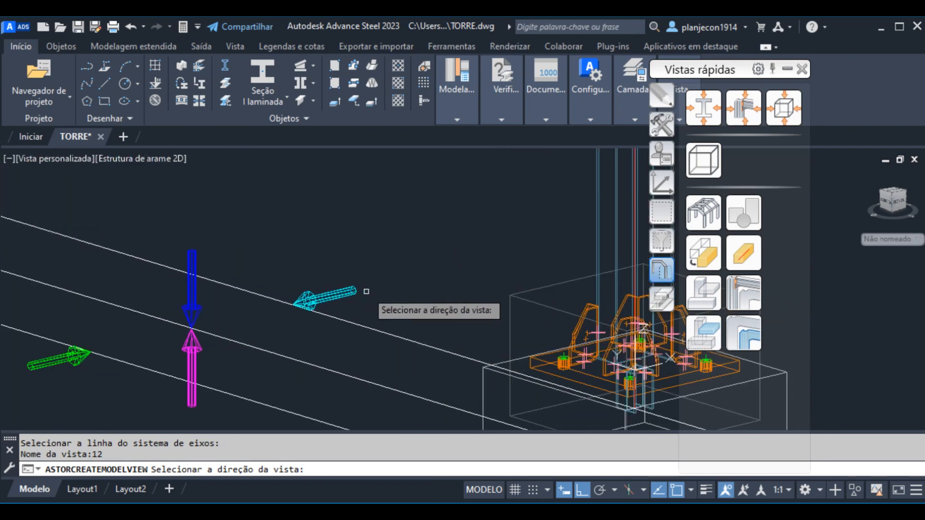
{"action": "left_click", "coordinate": [332, 296]}
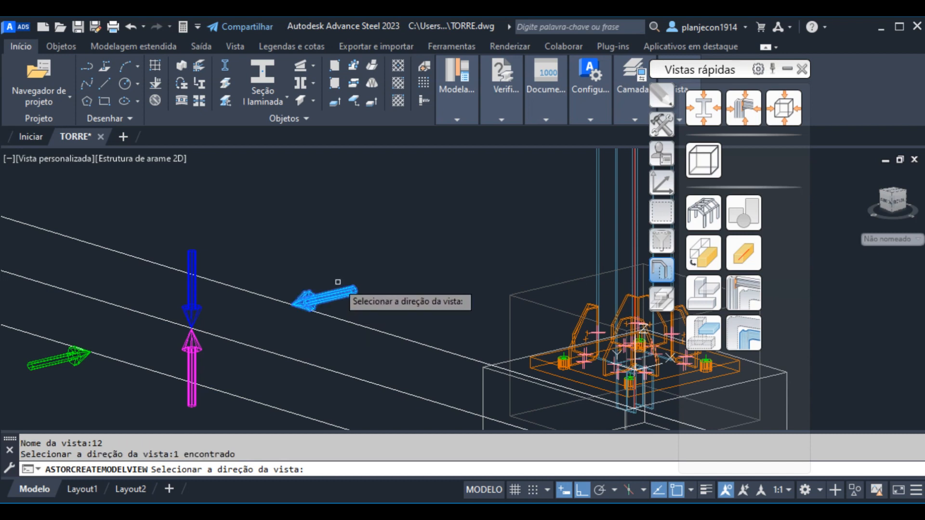
{"action": "key", "text": "Return"}
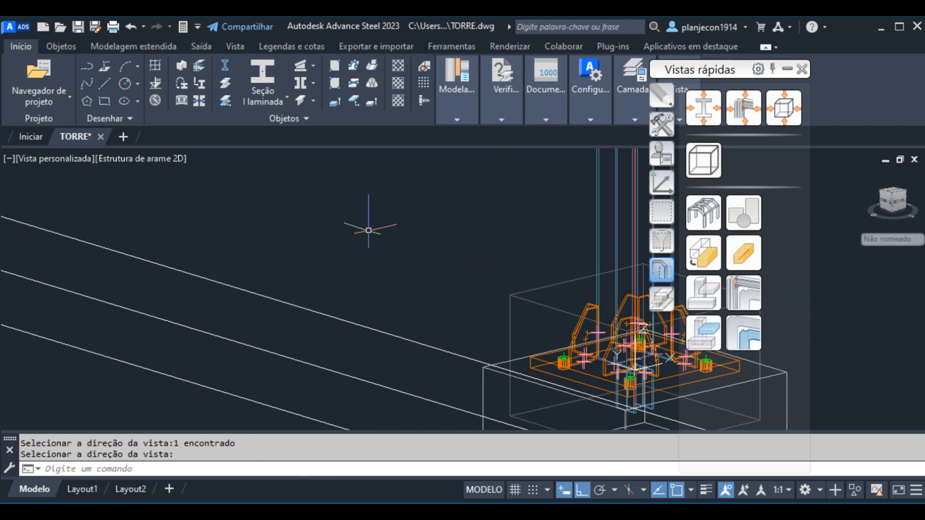
Check the project explorer's isolated model areas for view 12, moving the window clear of the model, and close it.
{"action": "scroll", "coordinate": [433, 255], "scroll_direction": "down", "scroll_amount": 4}
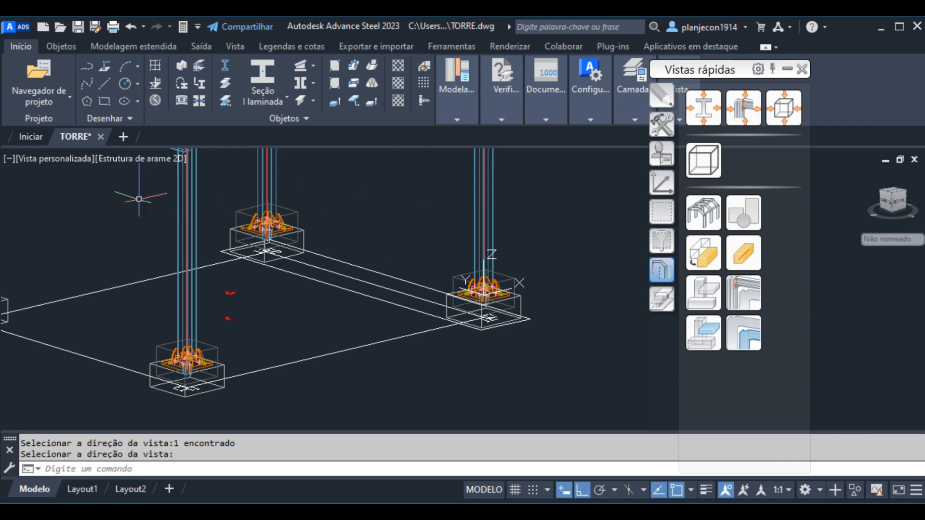
{"action": "left_click", "coordinate": [65, 95]}
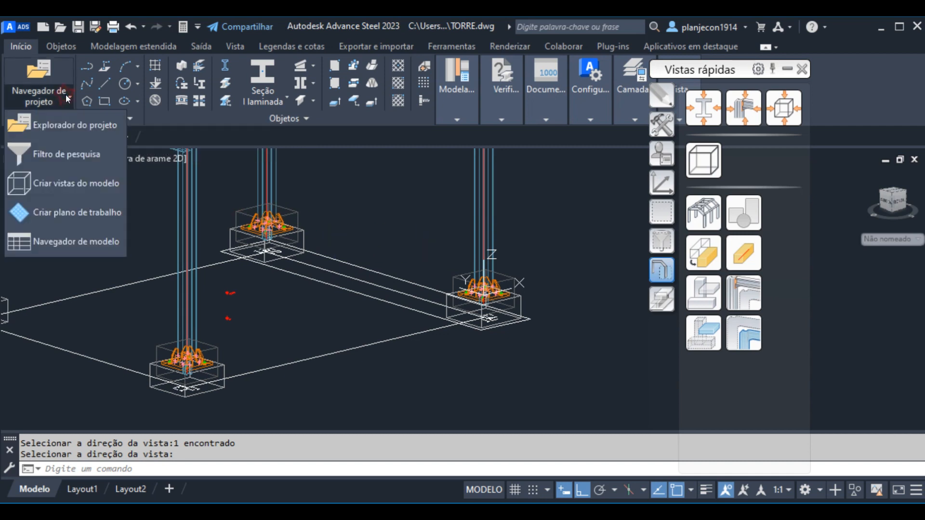
{"action": "left_click", "coordinate": [58, 126]}
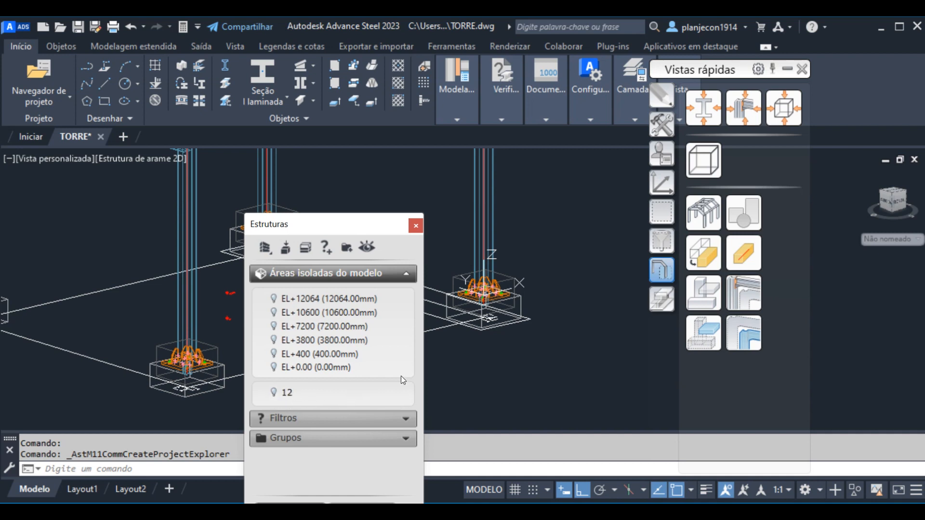
{"action": "left_click_drag", "start_coordinate": [371, 233], "coordinate": [522, 180]}
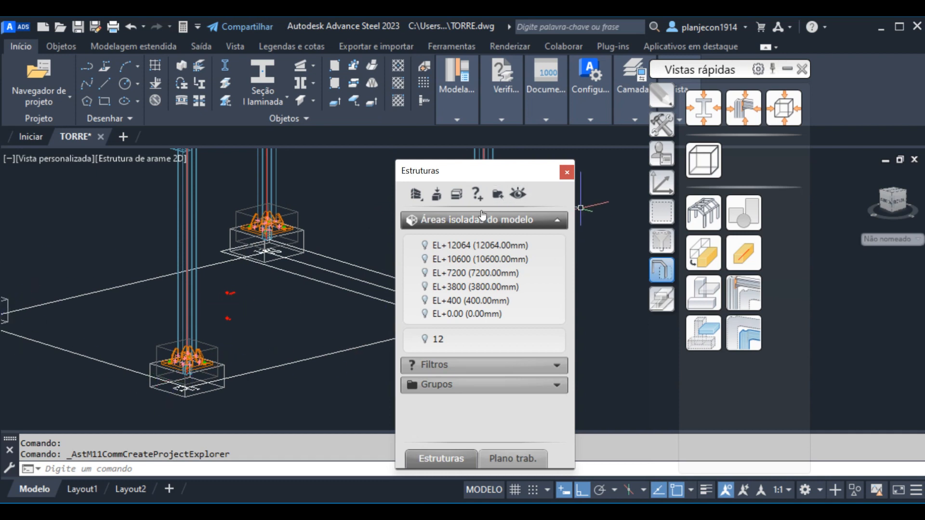
{"action": "left_click_drag", "start_coordinate": [505, 170], "coordinate": [639, 122]}
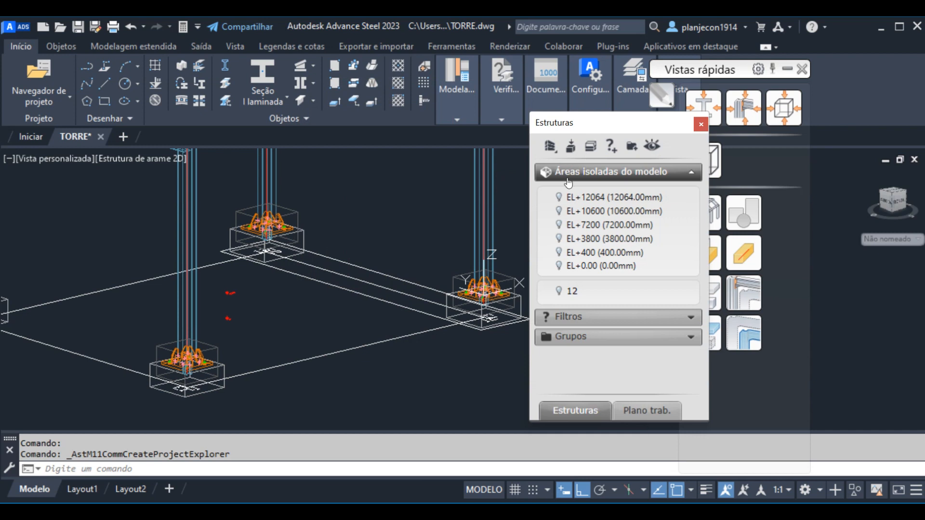
{"action": "left_click", "coordinate": [697, 125]}
Start another model view on a grid axis line, select the parallel axis on the tower's opposite side, and name the view 11.
{"action": "left_click", "coordinate": [701, 163]}
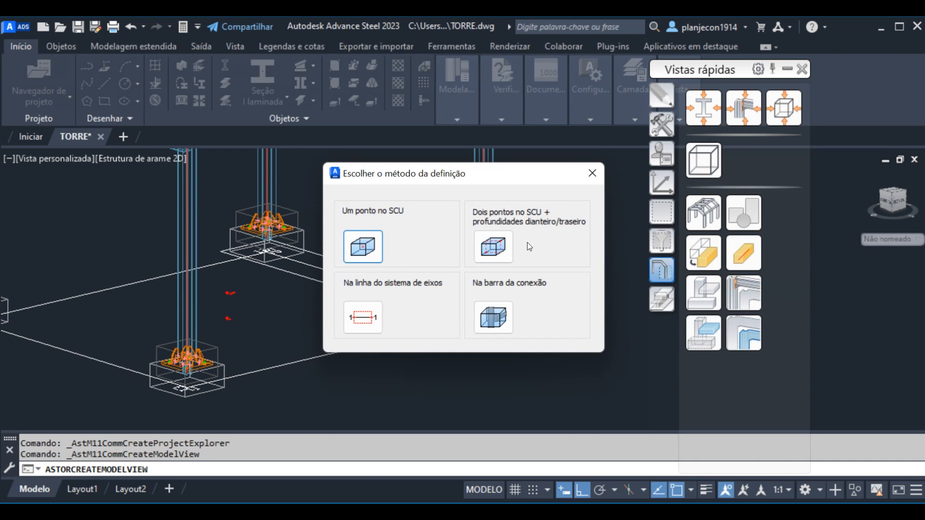
{"action": "left_click", "coordinate": [371, 322]}
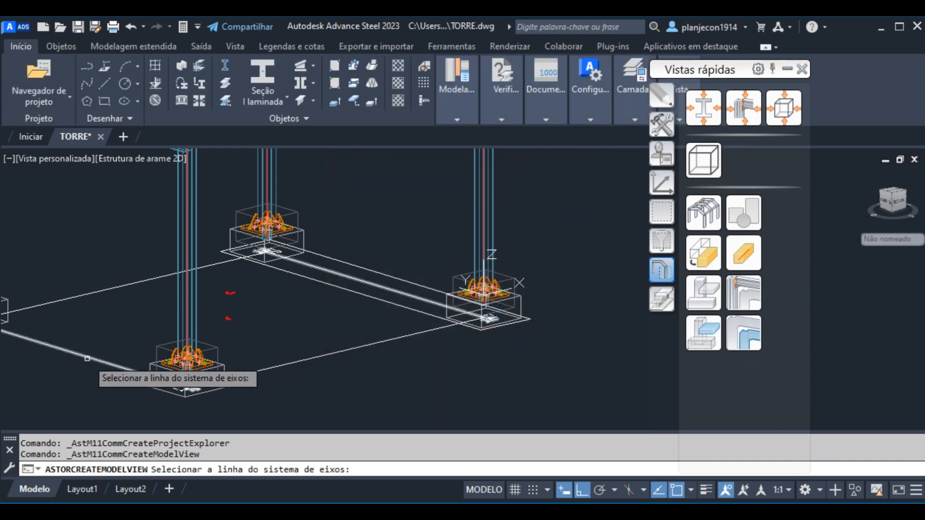
{"action": "scroll", "coordinate": [250, 397], "scroll_direction": "up", "scroll_amount": 6}
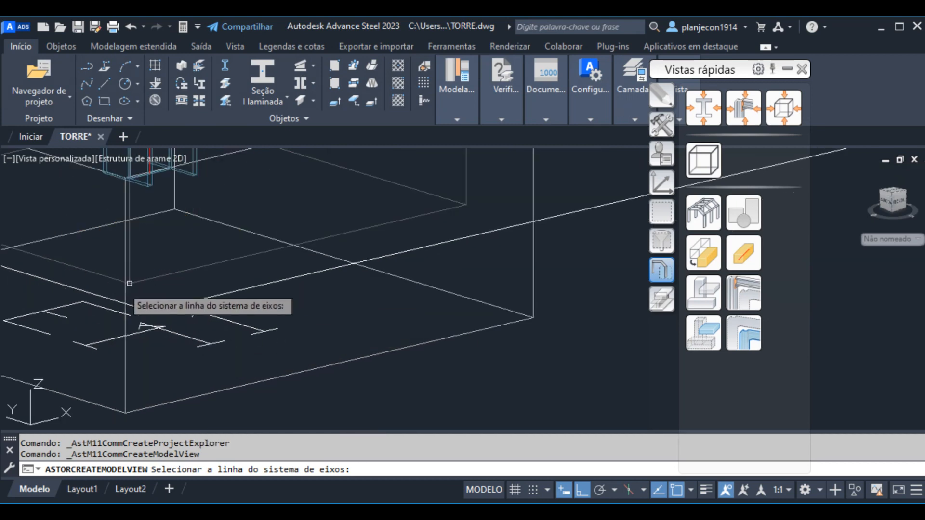
{"action": "scroll", "coordinate": [365, 328], "scroll_direction": "down", "scroll_amount": 5}
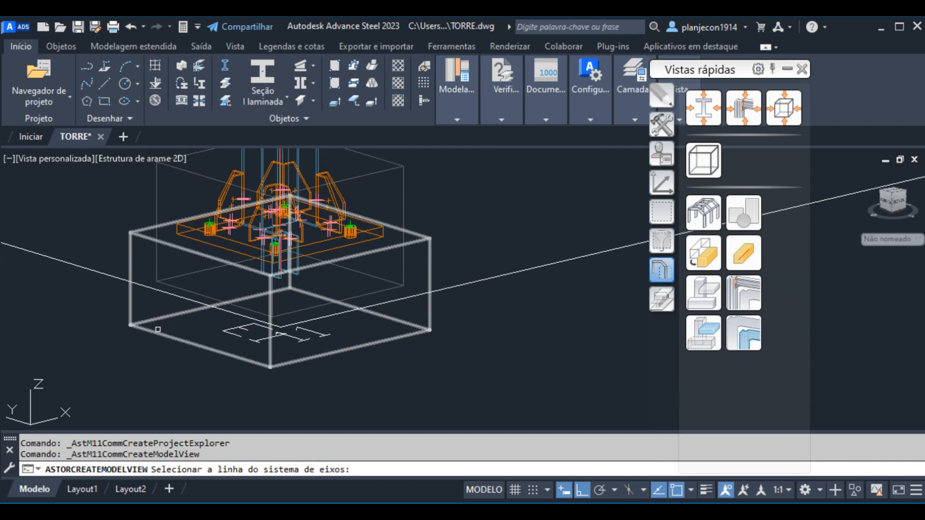
{"action": "scroll", "coordinate": [168, 340], "scroll_direction": "down", "scroll_amount": 3}
{"action": "left_click", "coordinate": [140, 320]}
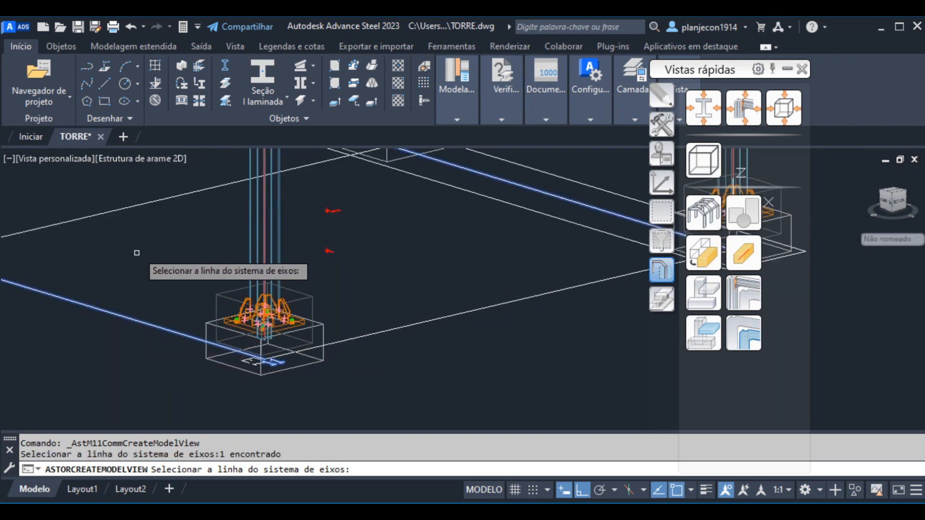
{"action": "key", "text": "Return"}
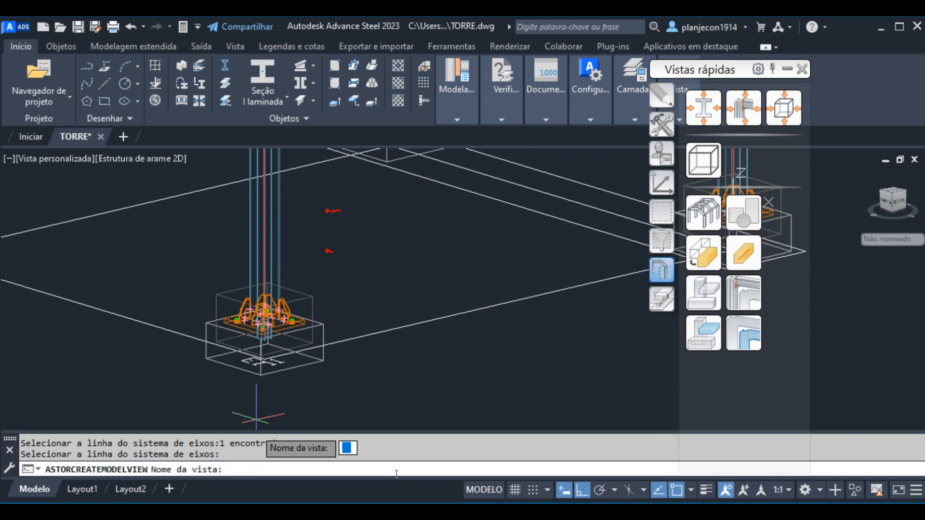
{"action": "type", "text": "11"}
{"action": "key", "text": "Return"}
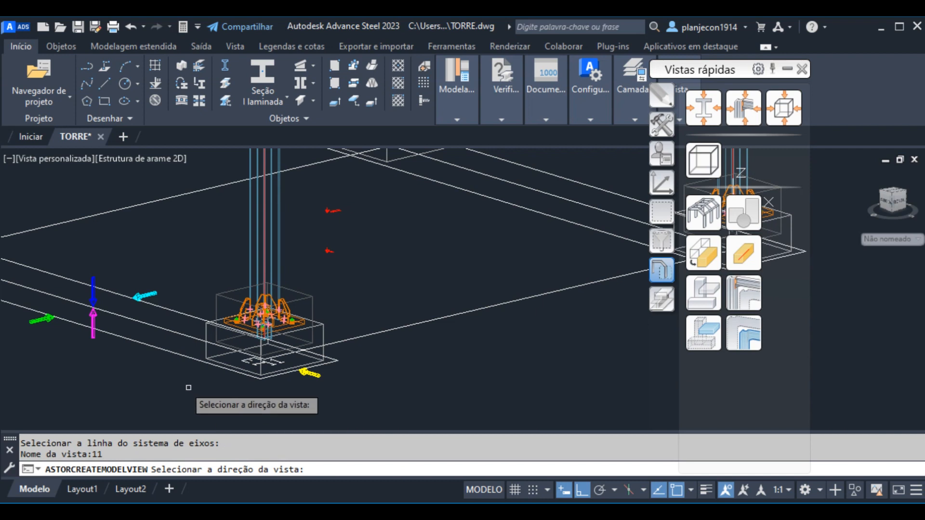
Set the viewing direction of view 11 with the cyan arrow pointing the same way as for view 12.
{"action": "scroll", "coordinate": [405, 344], "scroll_direction": "down", "scroll_amount": 4}
{"action": "scroll", "coordinate": [318, 358], "scroll_direction": "up", "scroll_amount": 2}
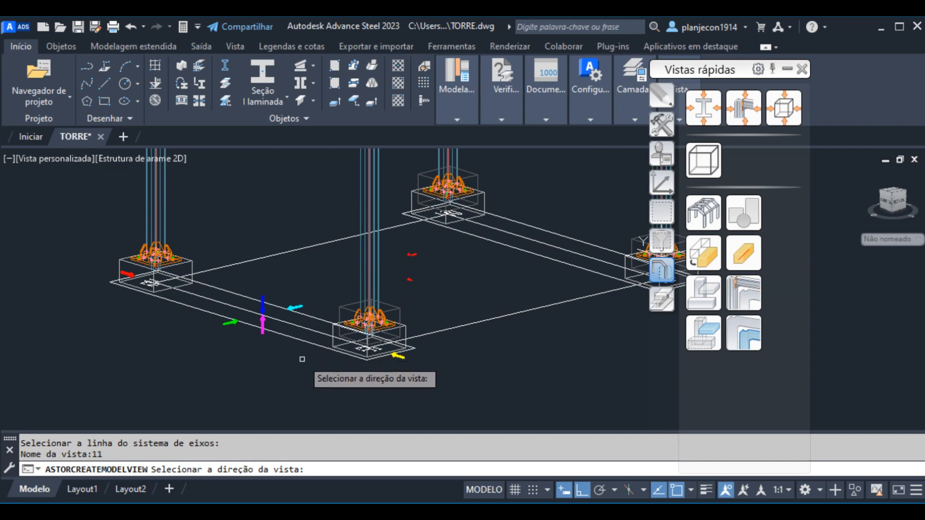
{"action": "scroll", "coordinate": [311, 305], "scroll_direction": "up", "scroll_amount": 4}
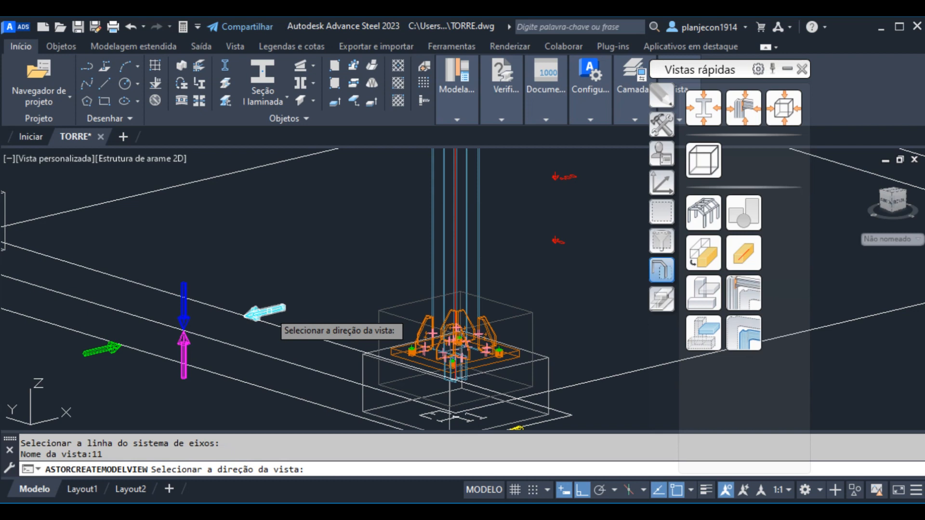
{"action": "scroll", "coordinate": [97, 399], "scroll_direction": "down", "scroll_amount": 3}
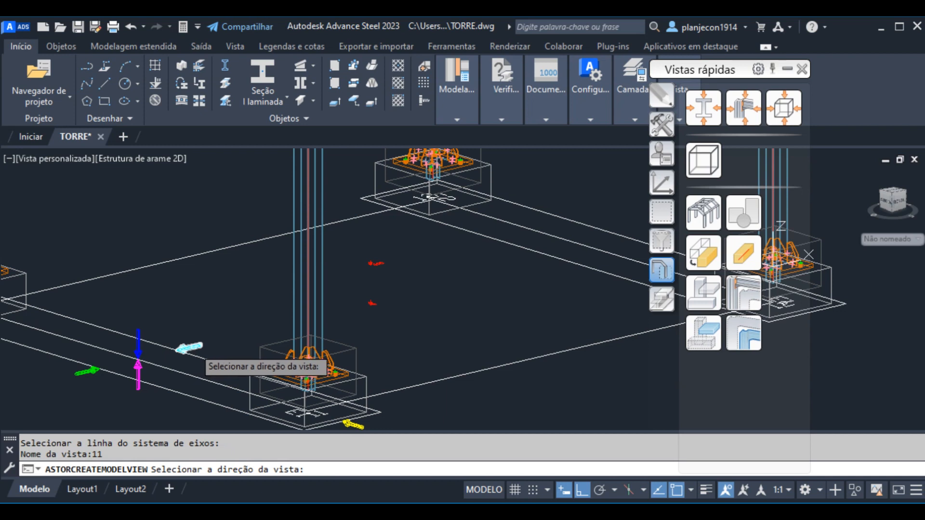
{"action": "left_click", "coordinate": [190, 346]}
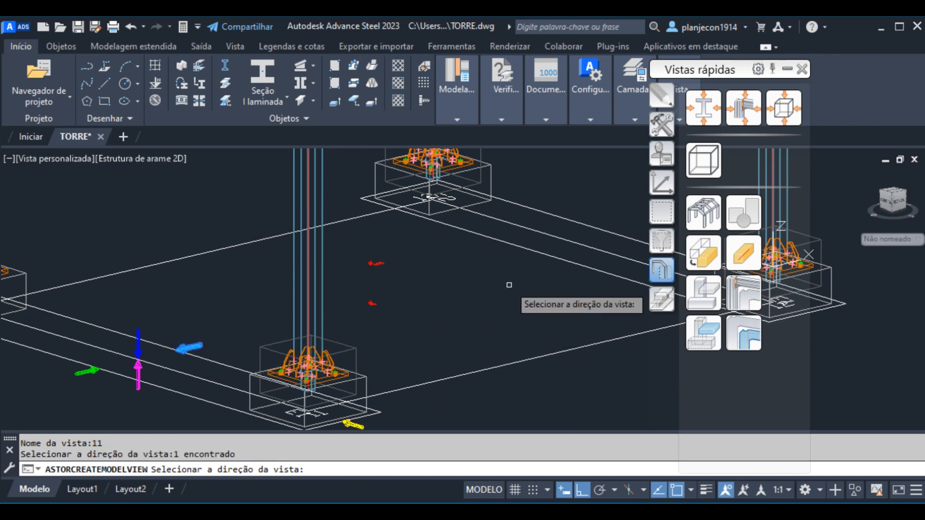
{"action": "key", "text": "Return"}
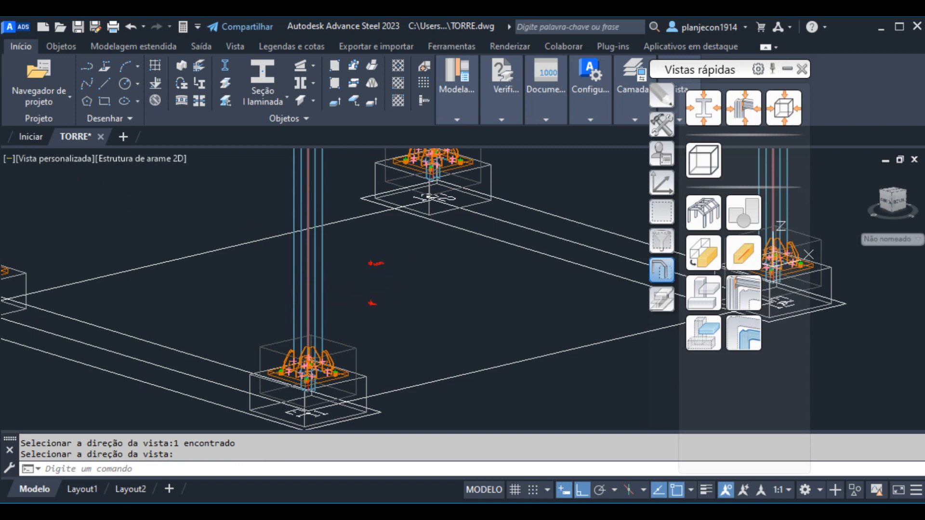
Open model view 12 from the project explorer, inspect the isolated tower frame, and close the explorer.
{"action": "left_click", "coordinate": [66, 97]}
{"action": "left_click", "coordinate": [59, 126]}
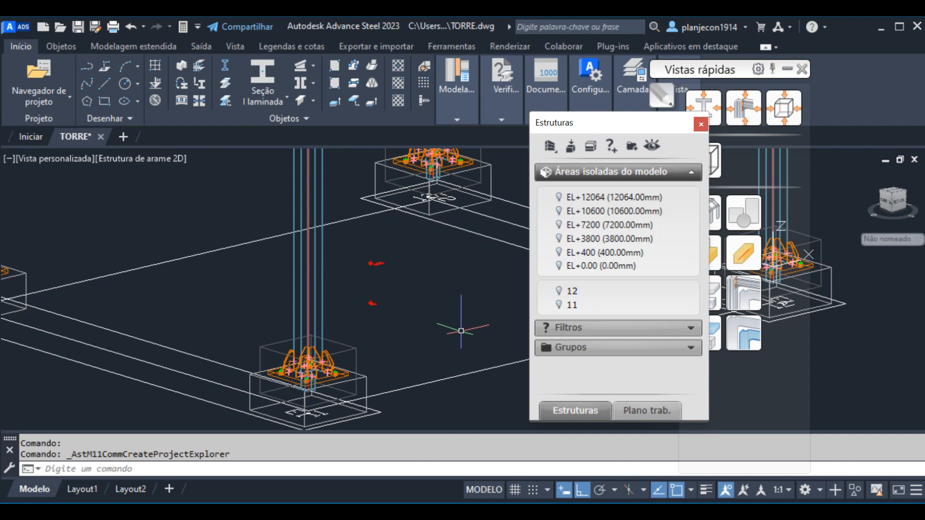
{"action": "left_click_drag", "start_coordinate": [618, 131], "coordinate": [257, 185]}
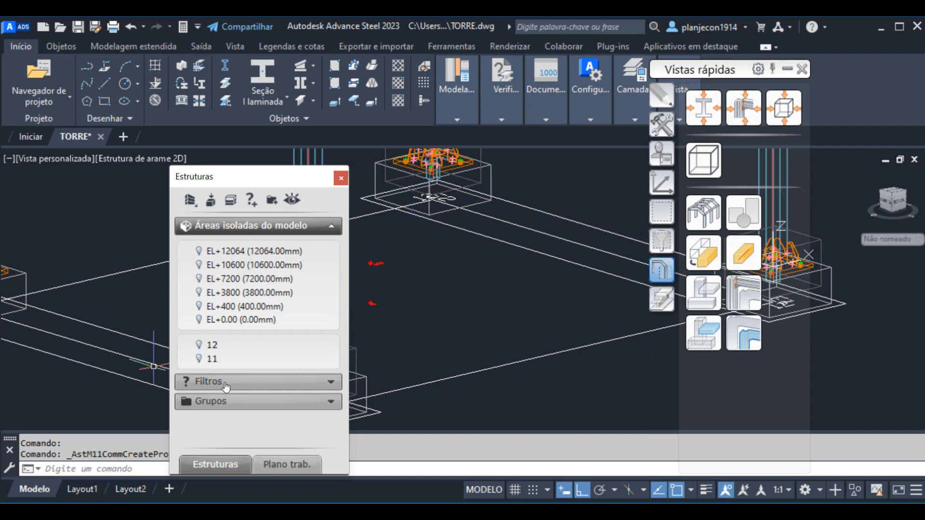
{"action": "right_click", "coordinate": [213, 347]}
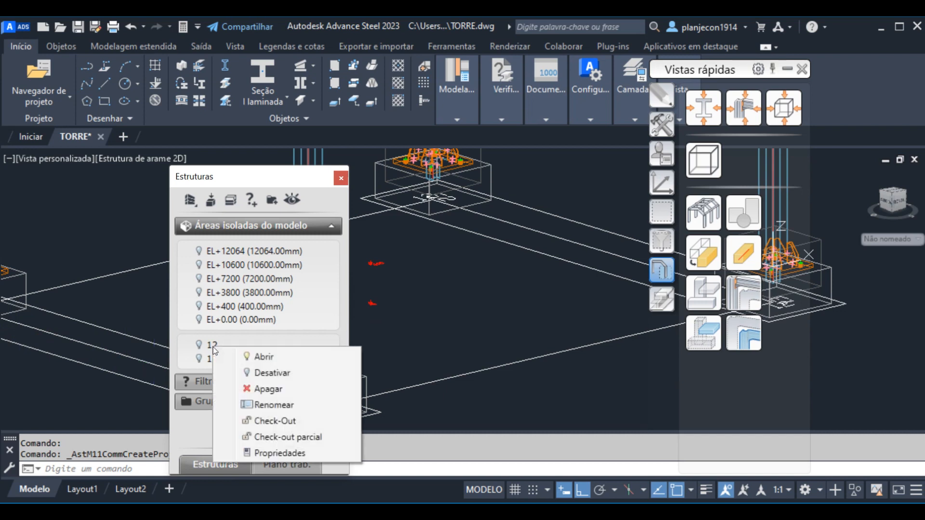
{"action": "left_click", "coordinate": [261, 357]}
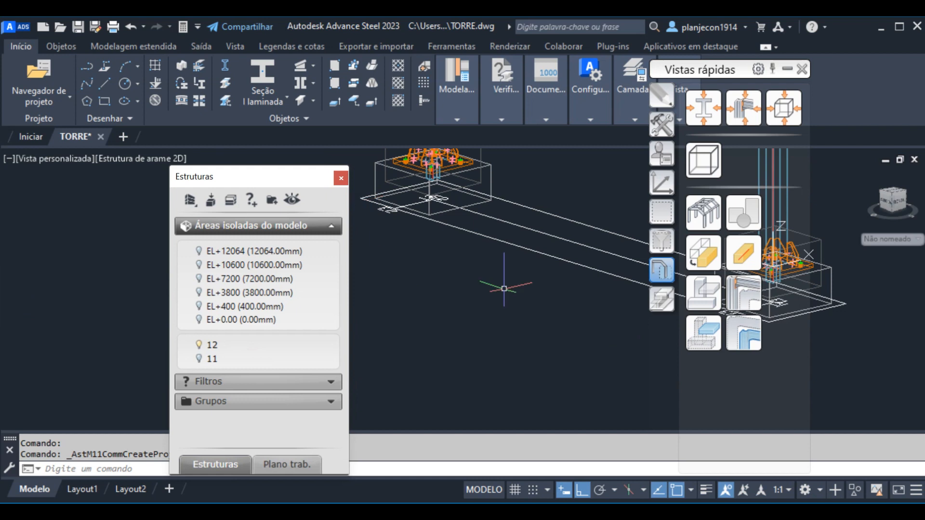
{"action": "scroll", "coordinate": [496, 306], "scroll_direction": "down", "scroll_amount": 8}
{"action": "scroll", "coordinate": [572, 257], "scroll_direction": "up", "scroll_amount": 4}
{"action": "middle_click_drag", "start_coordinate": [543, 368], "coordinate": [572, 335]}
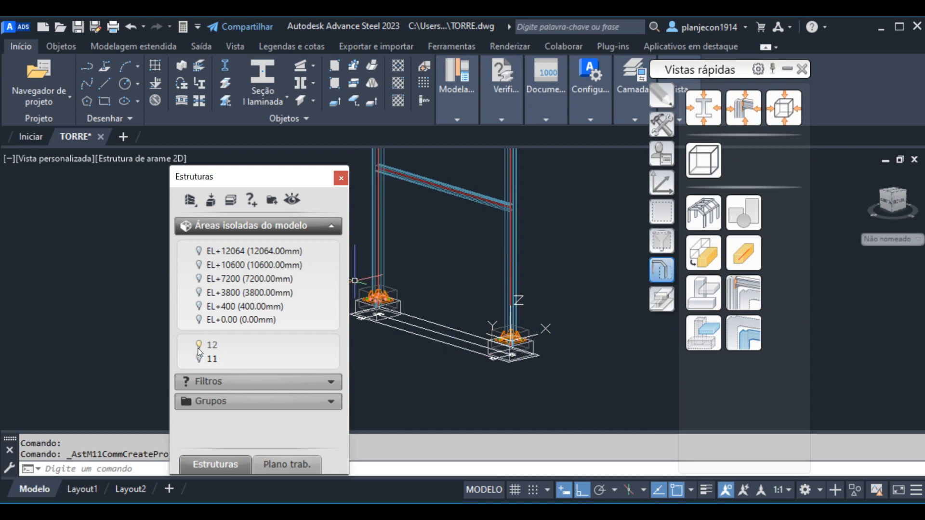
{"action": "left_click", "coordinate": [341, 179]}
{"action": "scroll", "coordinate": [253, 254], "scroll_direction": "down", "scroll_amount": 1}
{"action": "scroll", "coordinate": [391, 218], "scroll_direction": "up", "scroll_amount": 1}
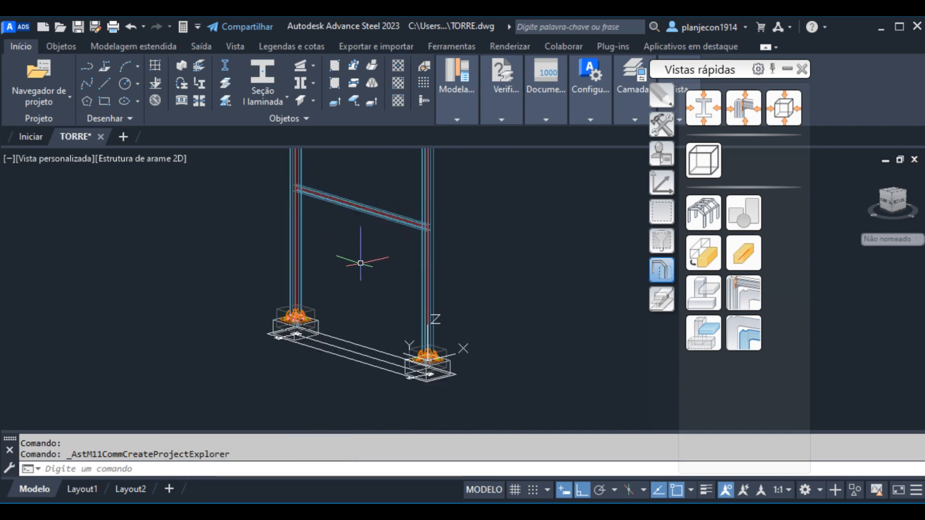
Set the visual style of the isolated frame to Conceitual and bring up the UCS tools.
{"action": "middle_click_drag", "start_coordinate": [361, 258], "coordinate": [344, 286]}
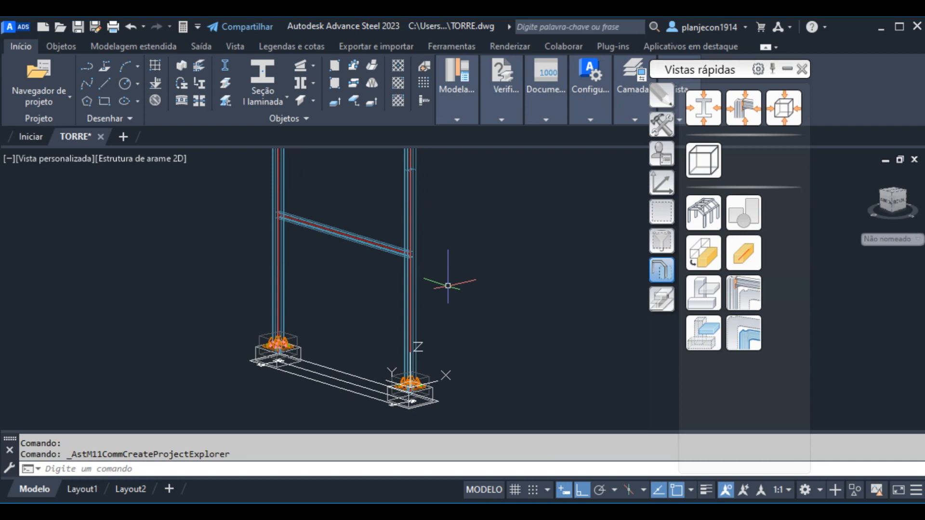
{"action": "left_click", "coordinate": [123, 158]}
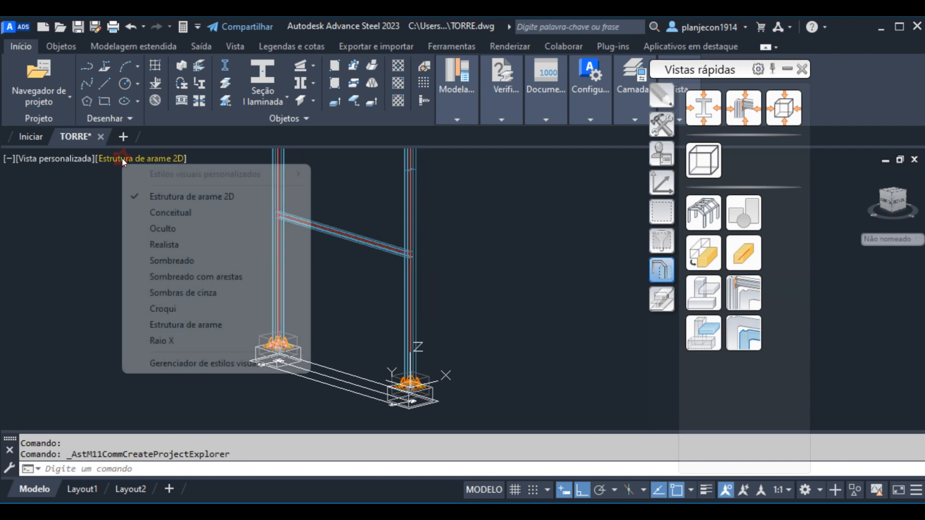
{"action": "left_click", "coordinate": [164, 217]}
{"action": "scroll", "coordinate": [489, 402], "scroll_direction": "up", "scroll_amount": 2}
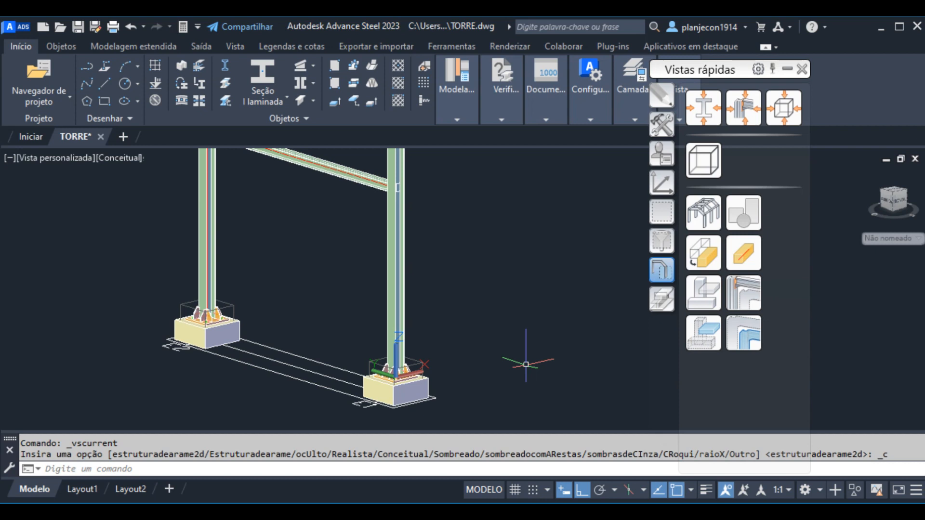
{"action": "left_click", "coordinate": [662, 185]}
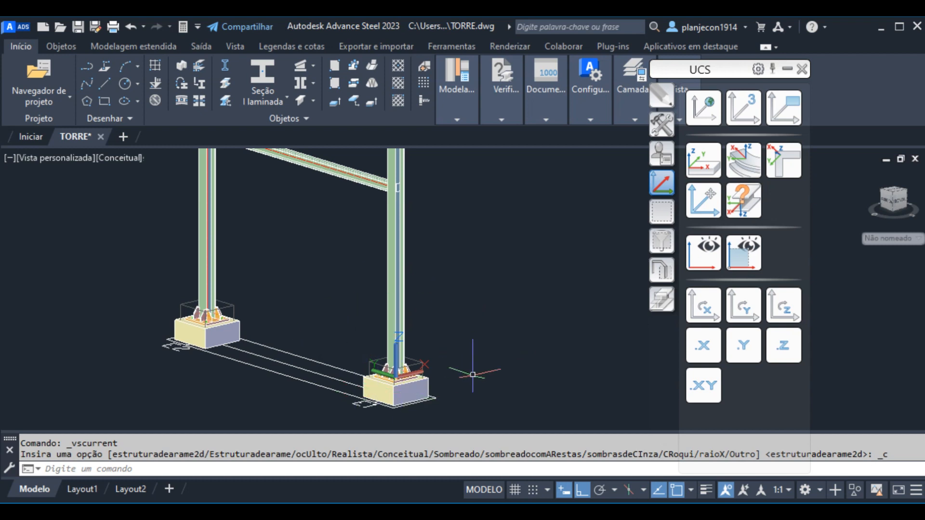
{"action": "scroll", "coordinate": [437, 376], "scroll_direction": "up", "scroll_amount": 2}
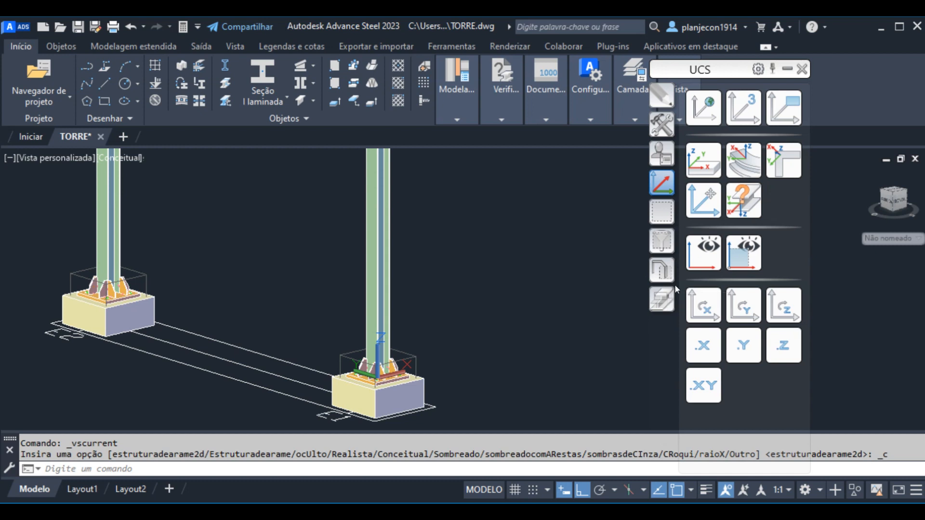
Try rotating the UCS about its Y axis, turning it in four successive rotations.
{"action": "left_click", "coordinate": [739, 308]}
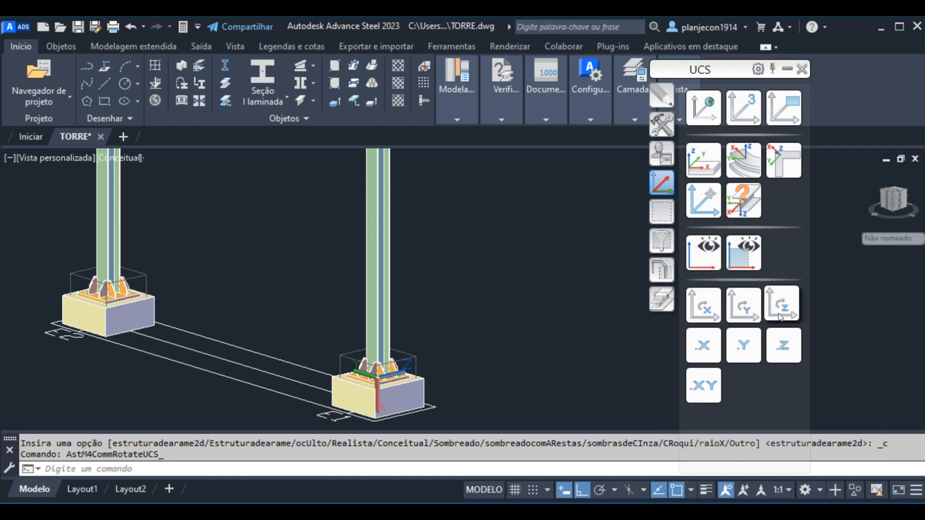
{"action": "left_click", "coordinate": [745, 316]}
{"action": "left_click", "coordinate": [745, 316]}
{"action": "left_click", "coordinate": [746, 318]}
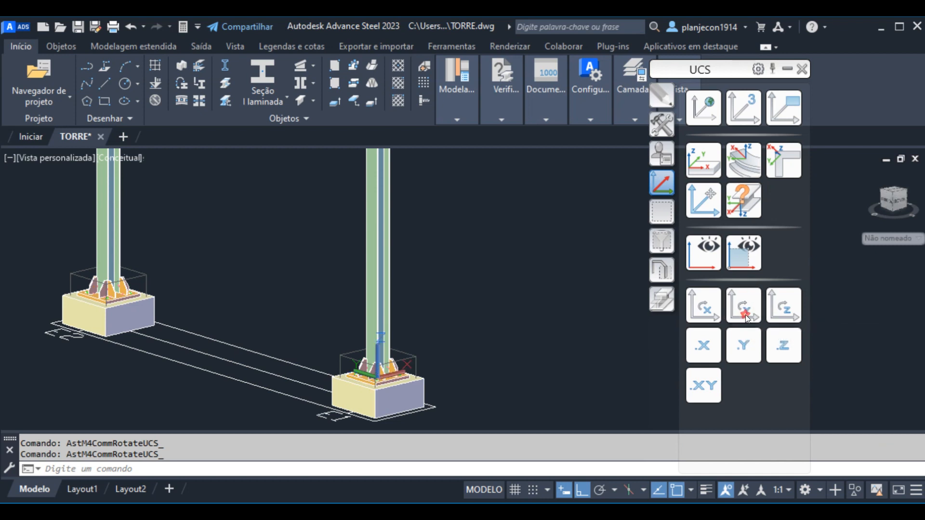
Rotate the UCS once about Z and once about X, and set the view to the plan of the UCS.
{"action": "left_click", "coordinate": [782, 311]}
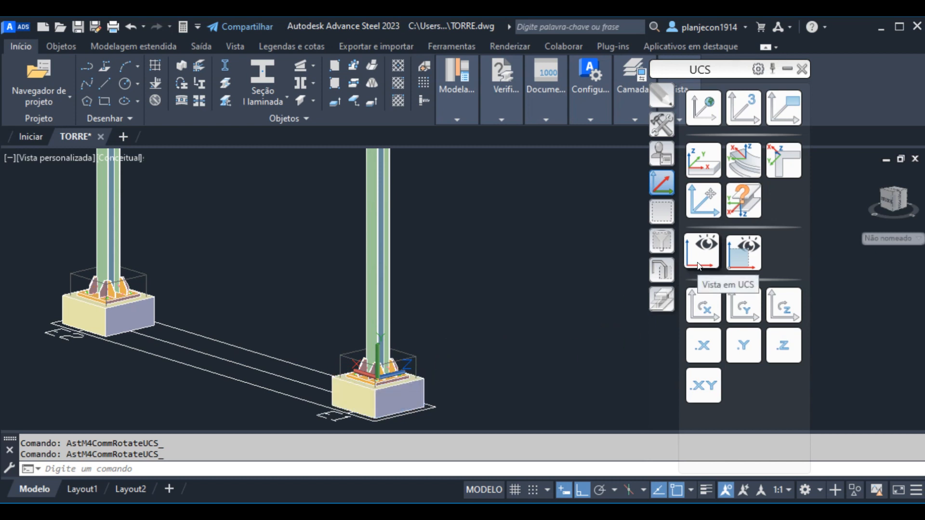
{"action": "left_click", "coordinate": [704, 306]}
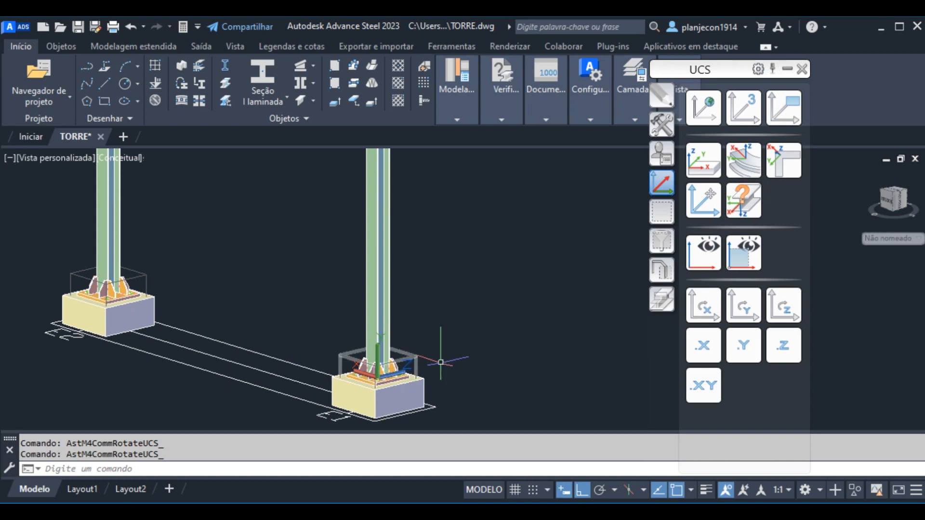
{"action": "left_click", "coordinate": [704, 255]}
{"action": "scroll", "coordinate": [313, 250], "scroll_direction": "down", "scroll_amount": 4}
{"action": "scroll", "coordinate": [383, 308], "scroll_direction": "up", "scroll_amount": 3}
{"action": "scroll", "coordinate": [339, 315], "scroll_direction": "up", "scroll_amount": 5}
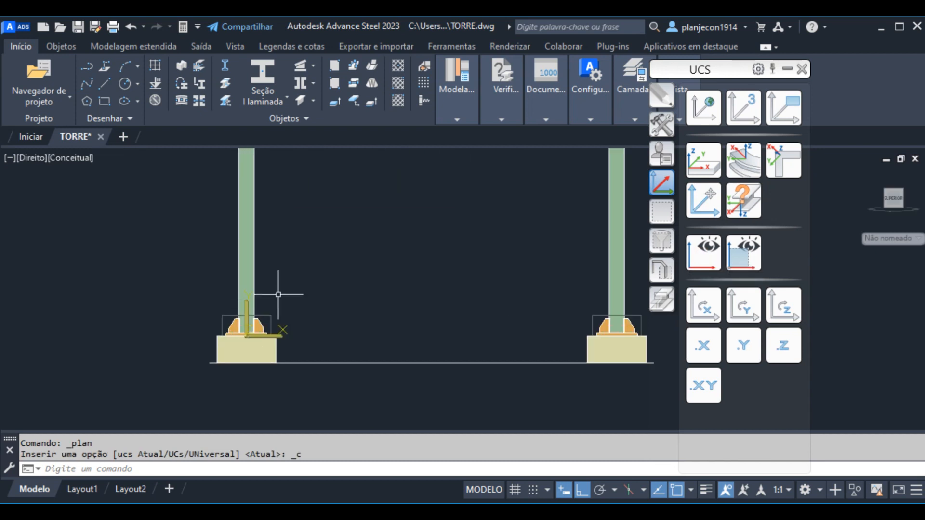
Set the visual style of the frame's front view back to Estrutura de arame 2D.
{"action": "scroll", "coordinate": [174, 298], "scroll_direction": "down", "scroll_amount": 2}
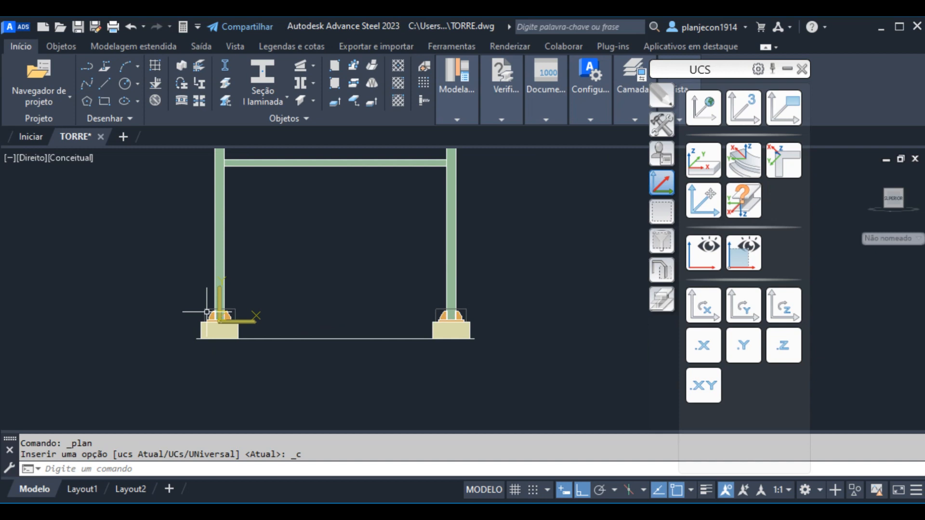
{"action": "middle_click_drag", "start_coordinate": [352, 291], "coordinate": [352, 312]}
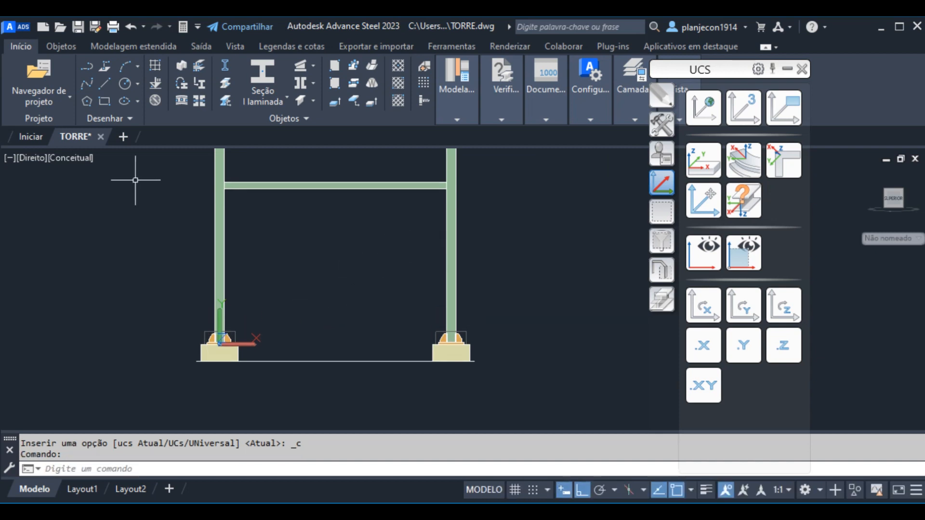
{"action": "left_click", "coordinate": [79, 158]}
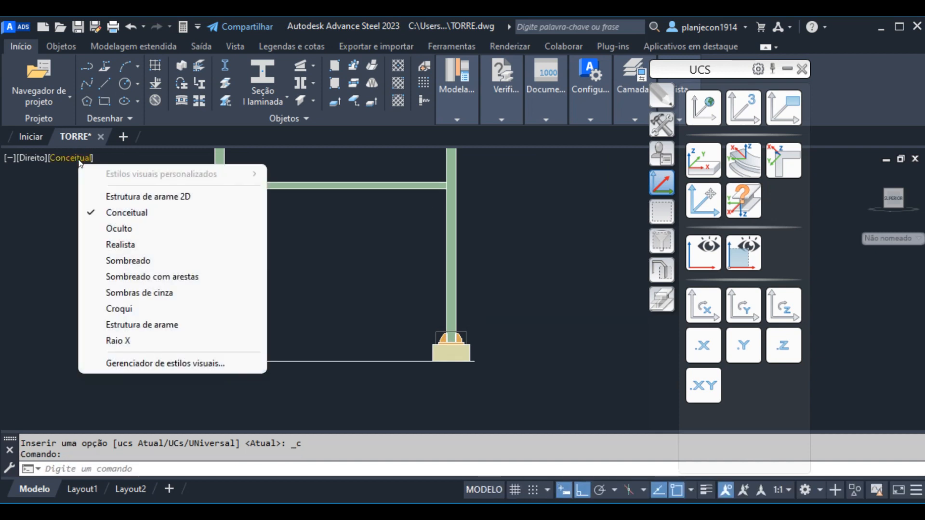
{"action": "left_click", "coordinate": [130, 197]}
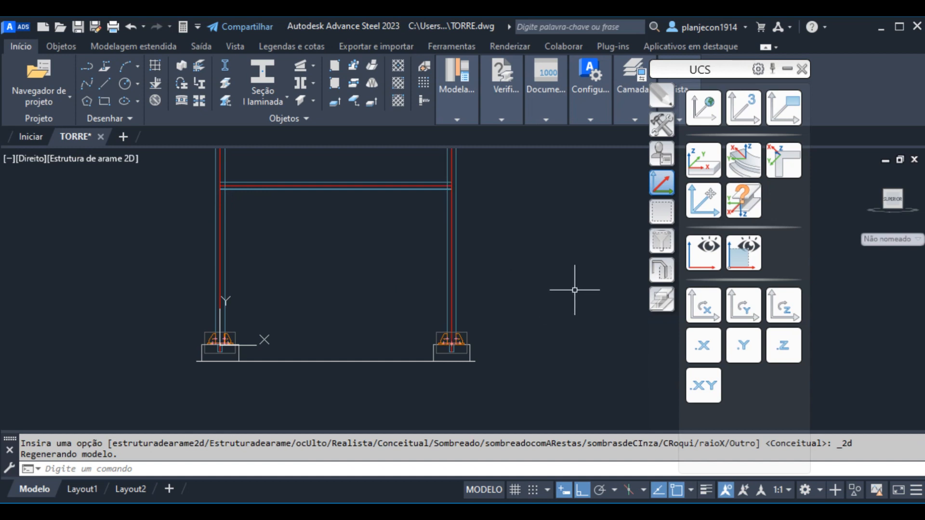
Create a rolled I-section brace from the horizontal beam's midpoint to the right column's axis at the base plate's top, with polar tracking replacing ortho.
{"action": "left_click", "coordinate": [288, 100]}
{"action": "left_click", "coordinate": [251, 126]}
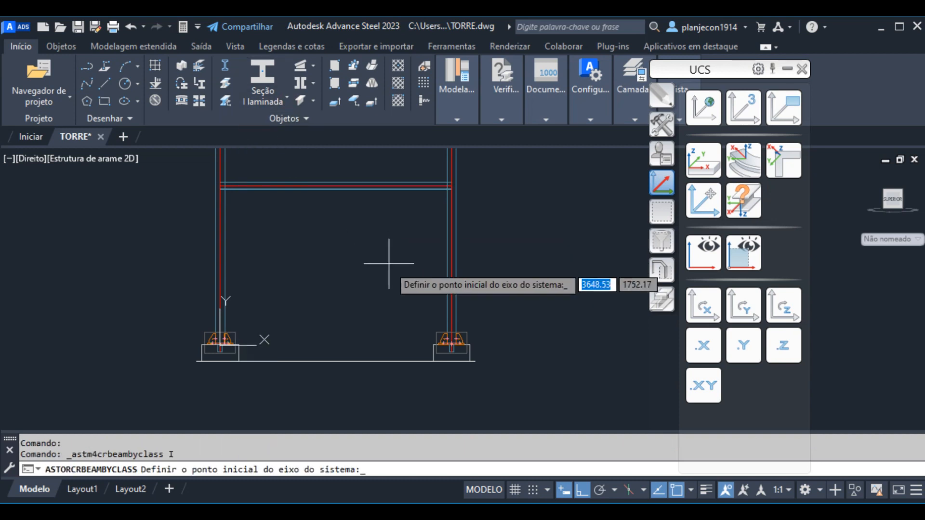
{"action": "scroll", "coordinate": [354, 191], "scroll_direction": "up", "scroll_amount": 5}
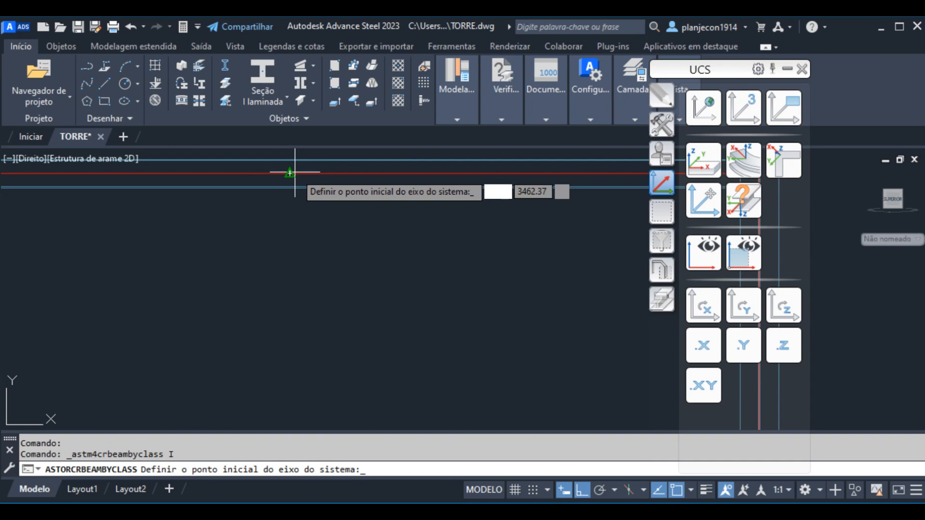
{"action": "left_click", "coordinate": [291, 173]}
{"action": "scroll", "coordinate": [304, 194], "scroll_direction": "down", "scroll_amount": 5}
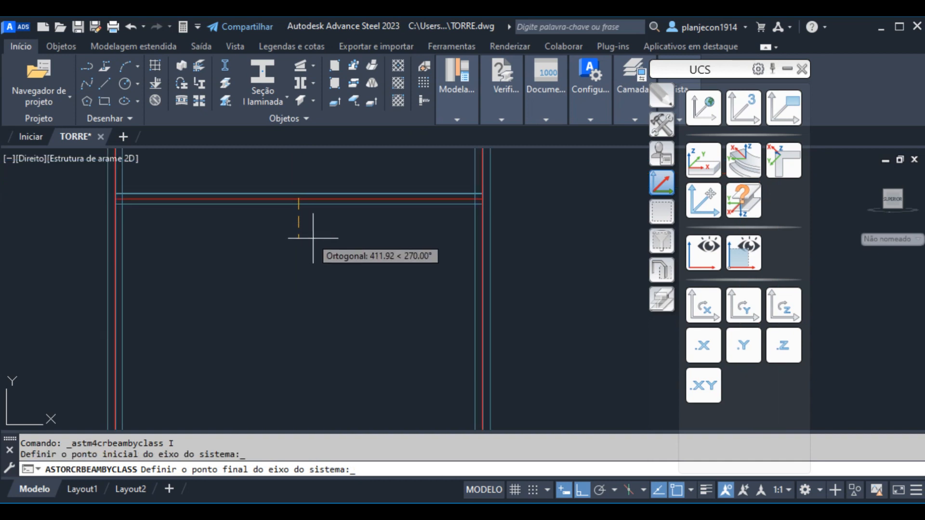
{"action": "left_click", "coordinate": [597, 491]}
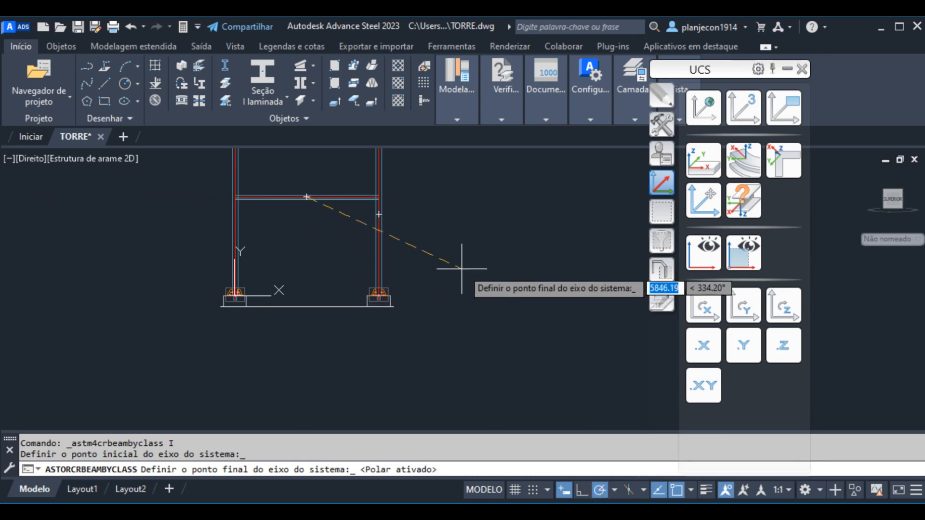
{"action": "scroll", "coordinate": [385, 293], "scroll_direction": "up", "scroll_amount": 2}
{"action": "scroll", "coordinate": [385, 293], "scroll_direction": "up", "scroll_amount": 4}
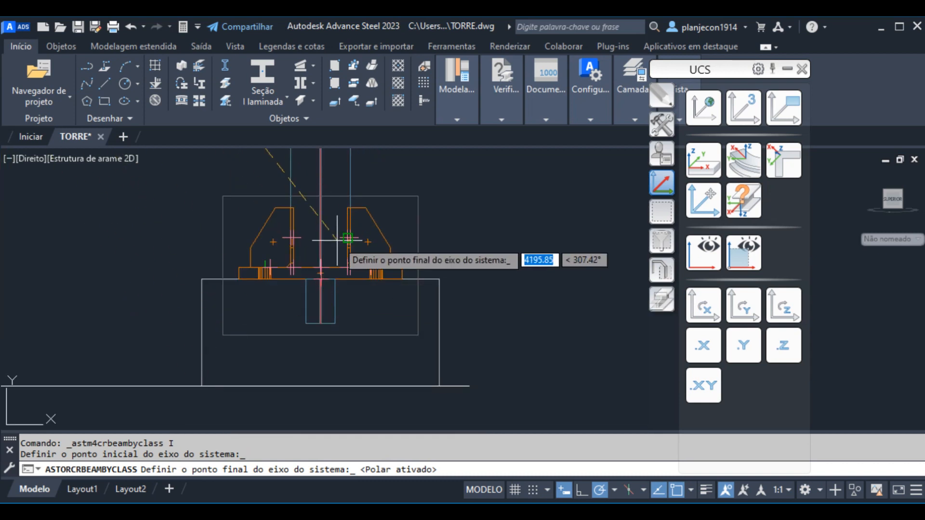
{"action": "scroll", "coordinate": [288, 283], "scroll_direction": "up", "scroll_amount": 5}
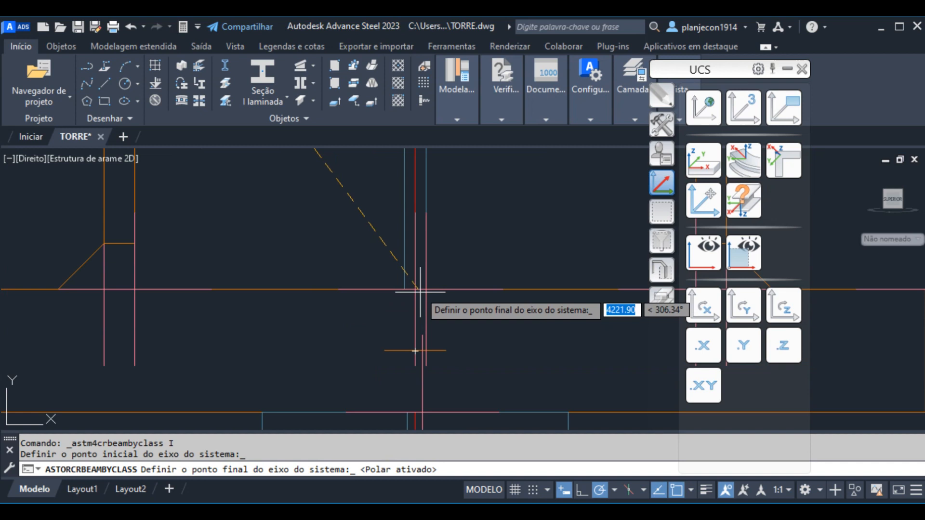
{"action": "left_click", "coordinate": [416, 289]}
{"action": "scroll", "coordinate": [496, 308], "scroll_direction": "down", "scroll_amount": 2}
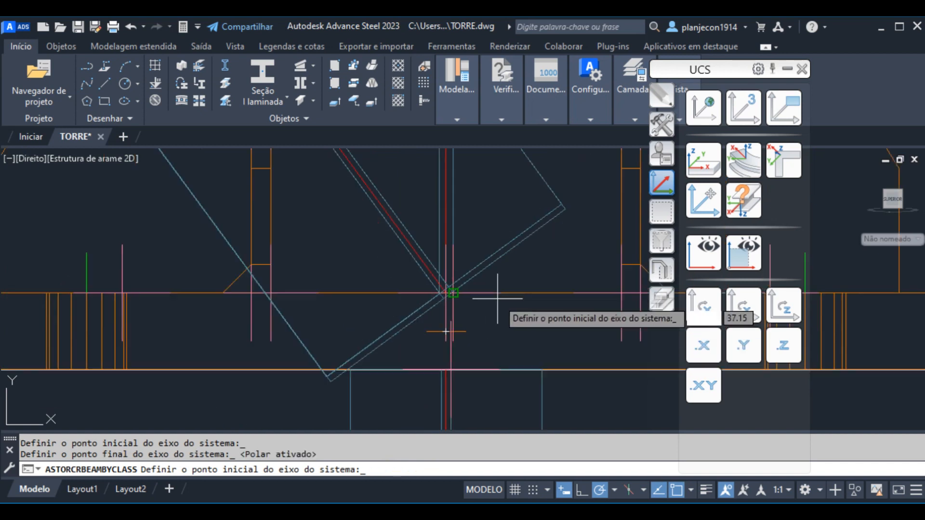
Examine the new diagonal brace within the whole frame and around its joint with the horizontal beam.
{"action": "scroll", "coordinate": [382, 367], "scroll_direction": "down", "scroll_amount": 4}
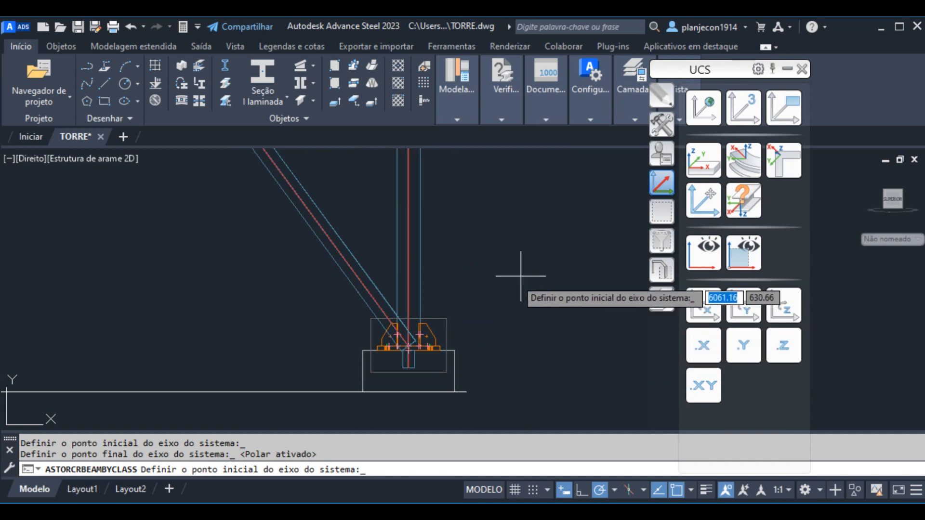
{"action": "scroll", "coordinate": [409, 350], "scroll_direction": "down", "scroll_amount": 2}
{"action": "scroll", "coordinate": [409, 349], "scroll_direction": "down", "scroll_amount": 4}
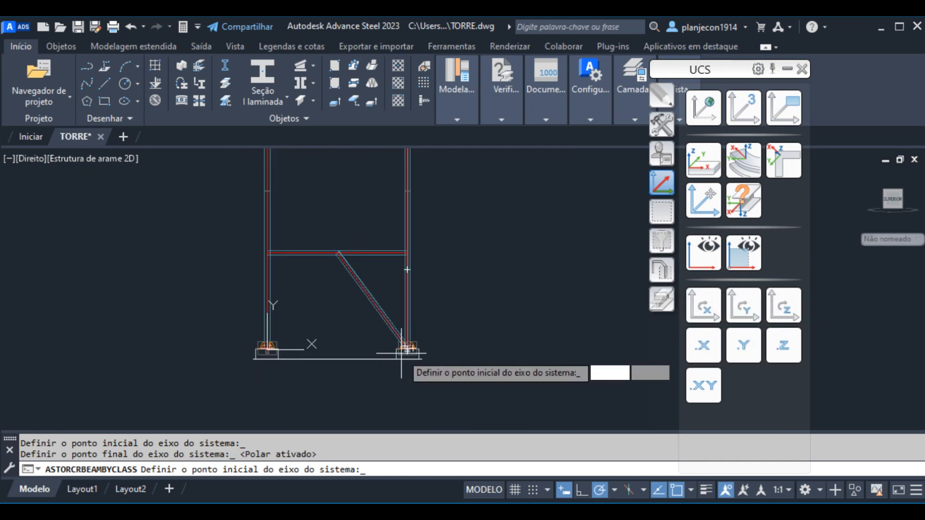
{"action": "scroll", "coordinate": [421, 261], "scroll_direction": "up", "scroll_amount": 2}
{"action": "scroll", "coordinate": [421, 263], "scroll_direction": "up", "scroll_amount": 4}
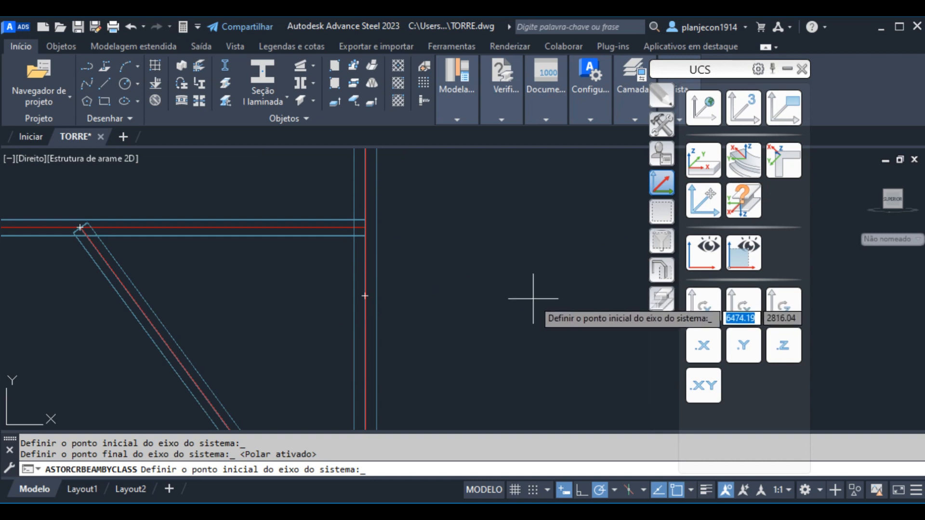
{"action": "scroll", "coordinate": [448, 356], "scroll_direction": "down", "scroll_amount": 7}
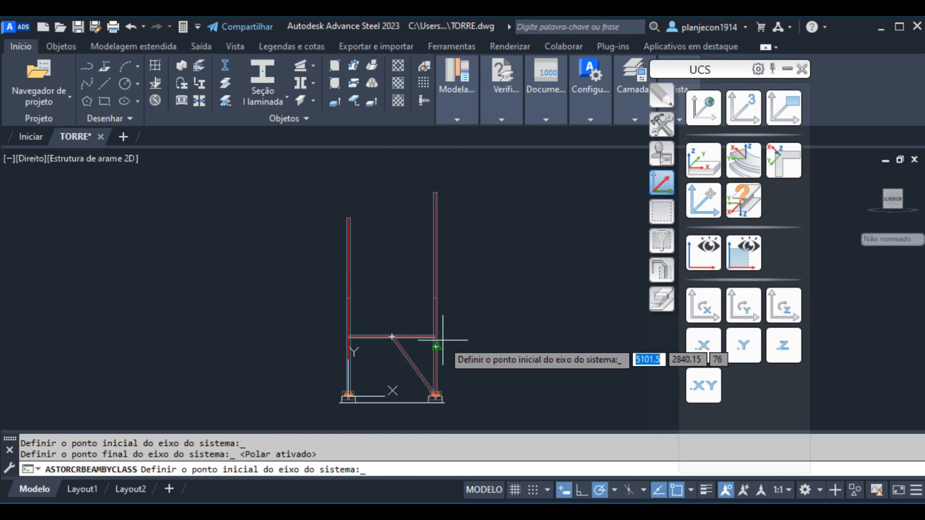
{"action": "scroll", "coordinate": [438, 332], "scroll_direction": "up", "scroll_amount": 3}
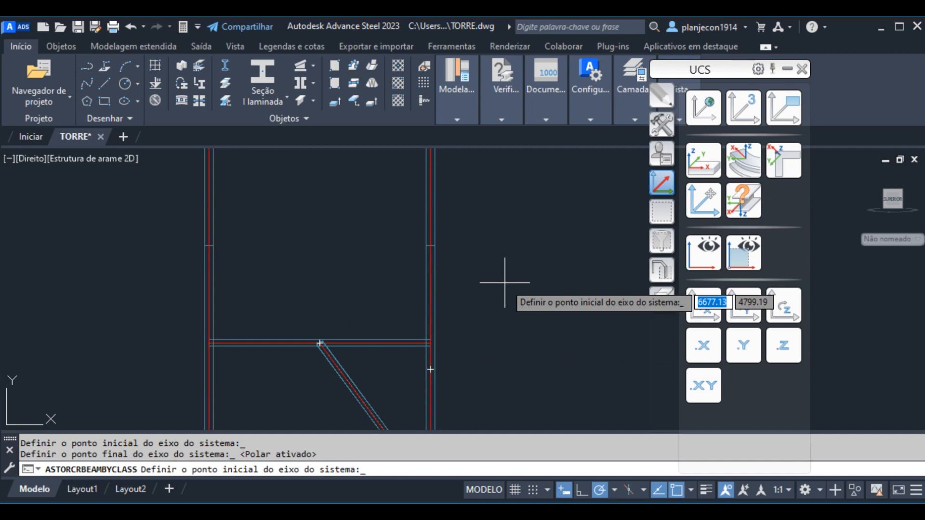
{"action": "scroll", "coordinate": [332, 244], "scroll_direction": "down", "scroll_amount": 2}
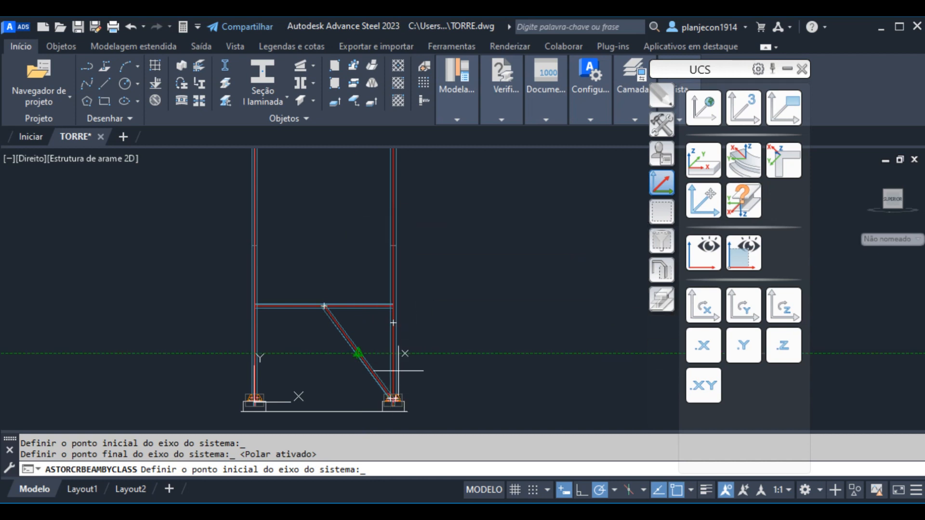
Examine how the brace's lower end meets the right column's base plate and how its upper end meets the horizontal beam.
{"action": "scroll", "coordinate": [393, 399], "scroll_direction": "up", "scroll_amount": 6}
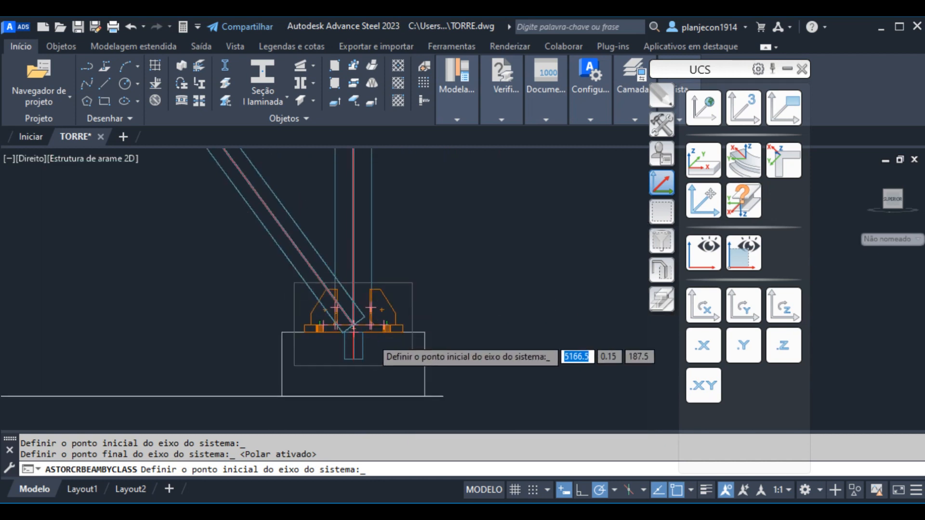
{"action": "scroll", "coordinate": [357, 331], "scroll_direction": "up", "scroll_amount": 3}
{"action": "scroll", "coordinate": [279, 289], "scroll_direction": "up", "scroll_amount": 3}
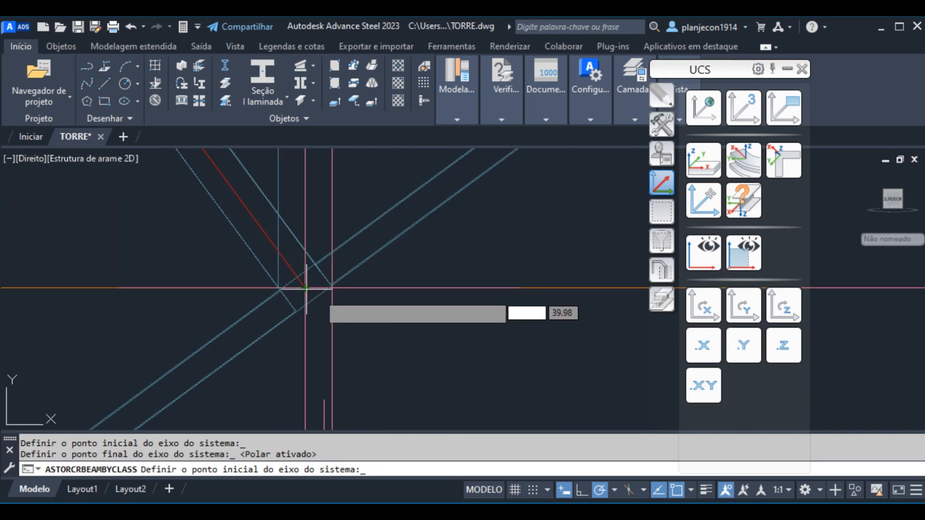
{"action": "scroll", "coordinate": [440, 337], "scroll_direction": "down", "scroll_amount": 5}
{"action": "scroll", "coordinate": [441, 344], "scroll_direction": "down", "scroll_amount": 2}
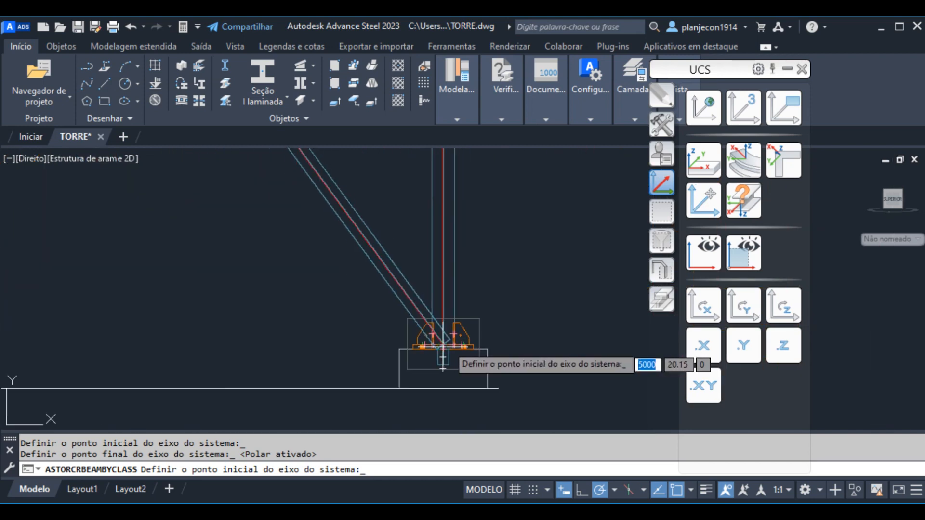
{"action": "scroll", "coordinate": [458, 348], "scroll_direction": "up", "scroll_amount": 3}
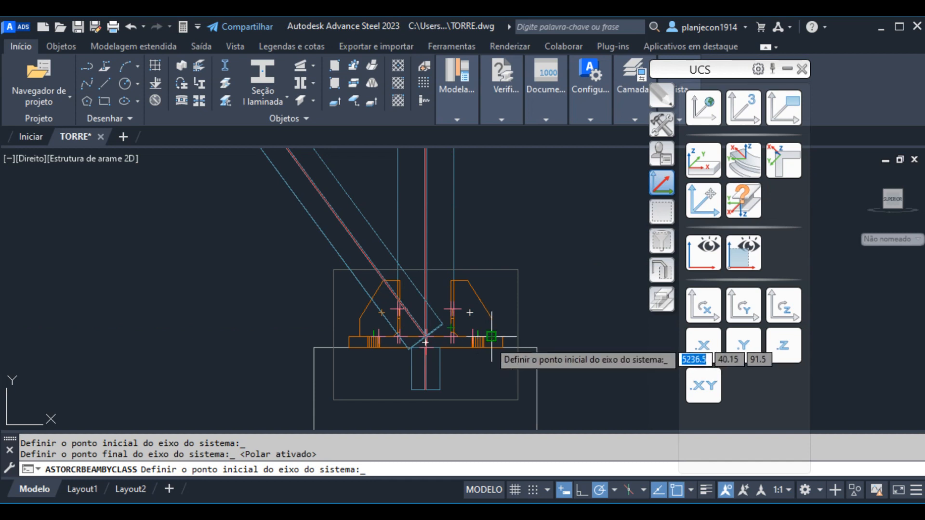
{"action": "scroll", "coordinate": [404, 353], "scroll_direction": "up", "scroll_amount": 2}
{"action": "scroll", "coordinate": [404, 352], "scroll_direction": "up", "scroll_amount": 3}
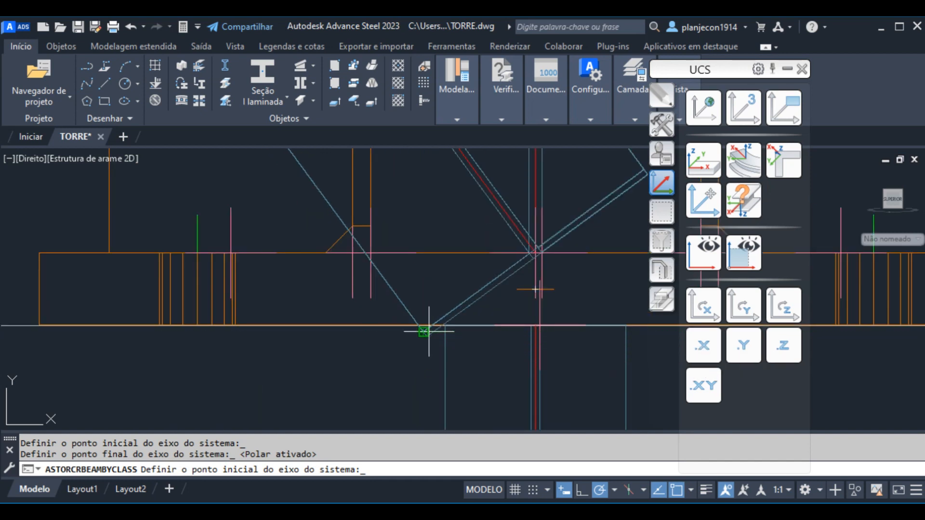
{"action": "scroll", "coordinate": [427, 326], "scroll_direction": "down", "scroll_amount": 1}
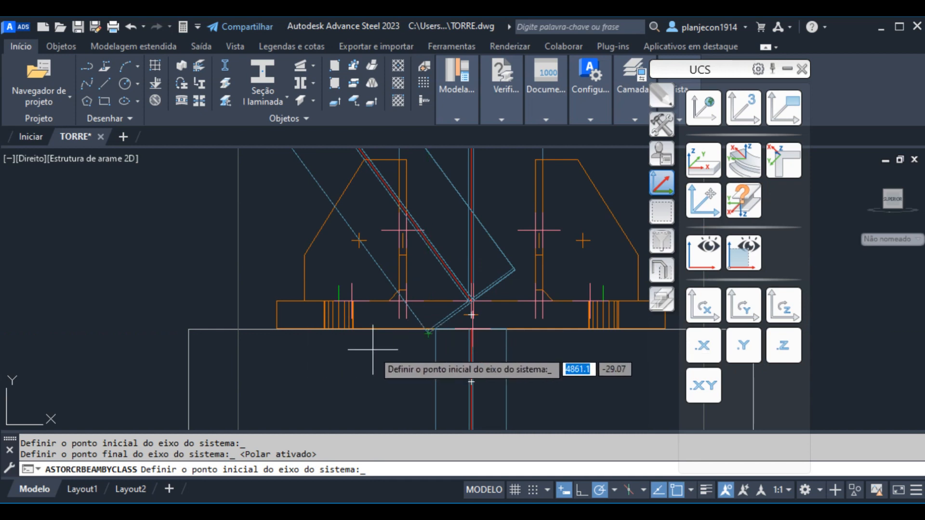
{"action": "scroll", "coordinate": [427, 353], "scroll_direction": "down", "scroll_amount": 4}
{"action": "scroll", "coordinate": [428, 353], "scroll_direction": "down", "scroll_amount": 2}
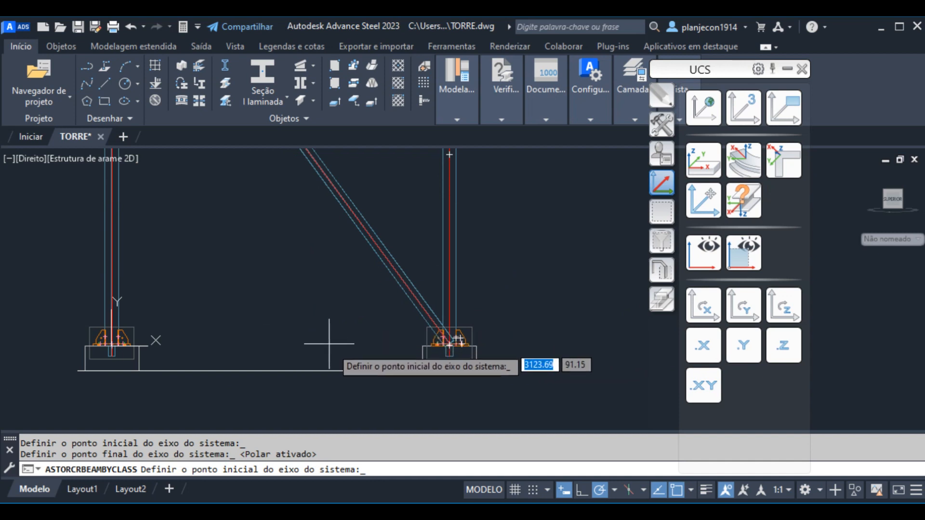
{"action": "scroll", "coordinate": [334, 347], "scroll_direction": "down", "scroll_amount": 4}
{"action": "scroll", "coordinate": [313, 256], "scroll_direction": "up", "scroll_amount": 10}
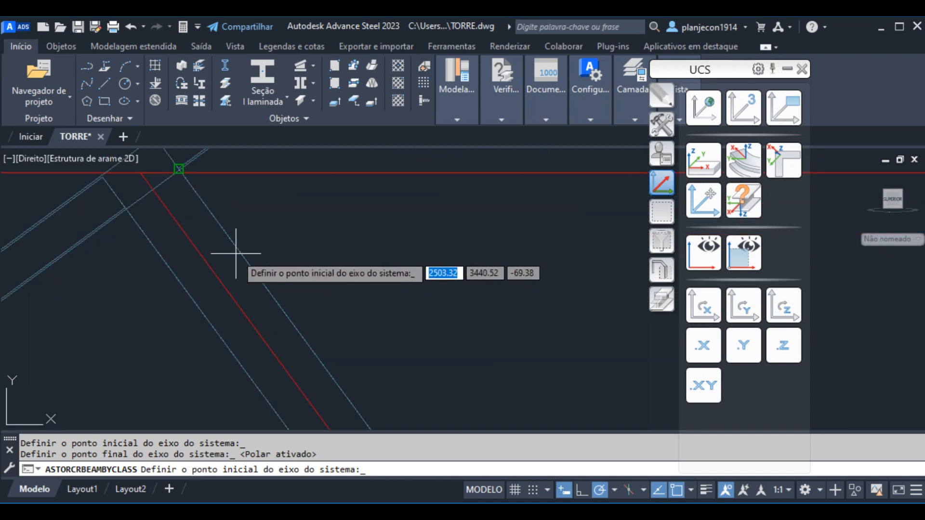
Create a second rolled I-section brace from the horizontal beam's midpoint to the left column's axis at the base plate's top.
{"action": "left_click", "coordinate": [145, 178]}
{"action": "scroll", "coordinate": [392, 278], "scroll_direction": "down", "scroll_amount": 8}
{"action": "scroll", "coordinate": [314, 242], "scroll_direction": "down", "scroll_amount": 6}
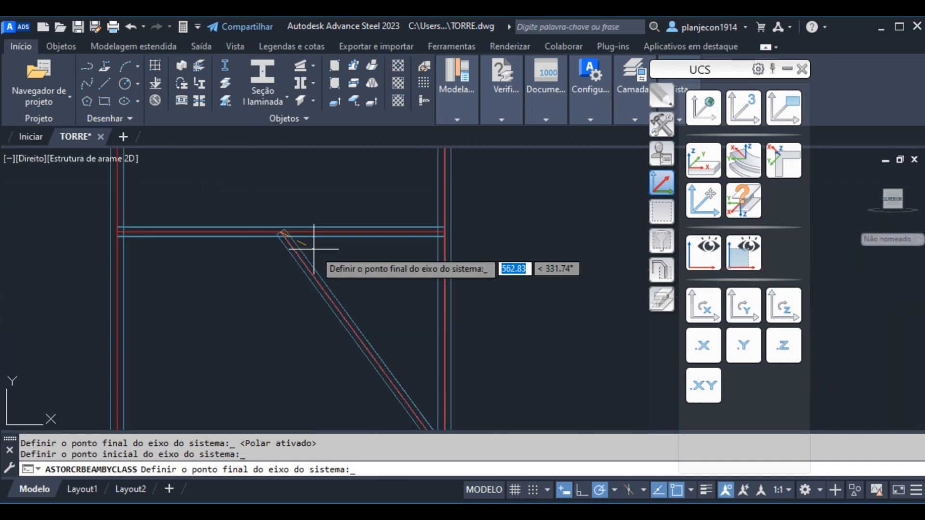
{"action": "scroll", "coordinate": [244, 331], "scroll_direction": "up", "scroll_amount": 10}
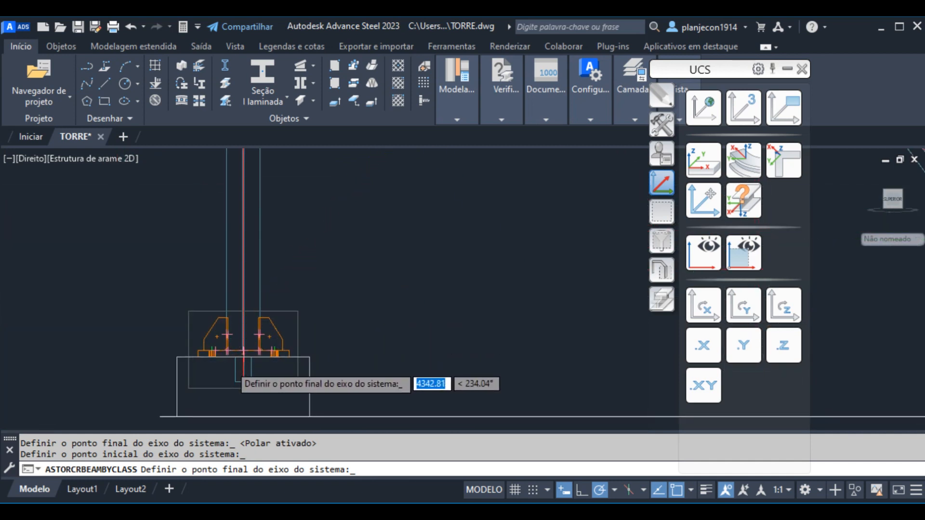
{"action": "scroll", "coordinate": [292, 322], "scroll_direction": "up", "scroll_amount": 5}
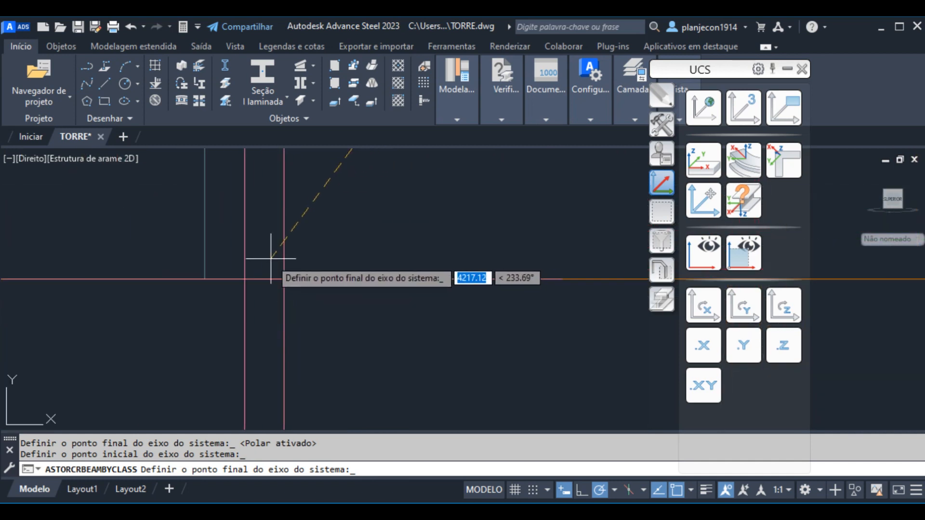
{"action": "left_click", "coordinate": [244, 279]}
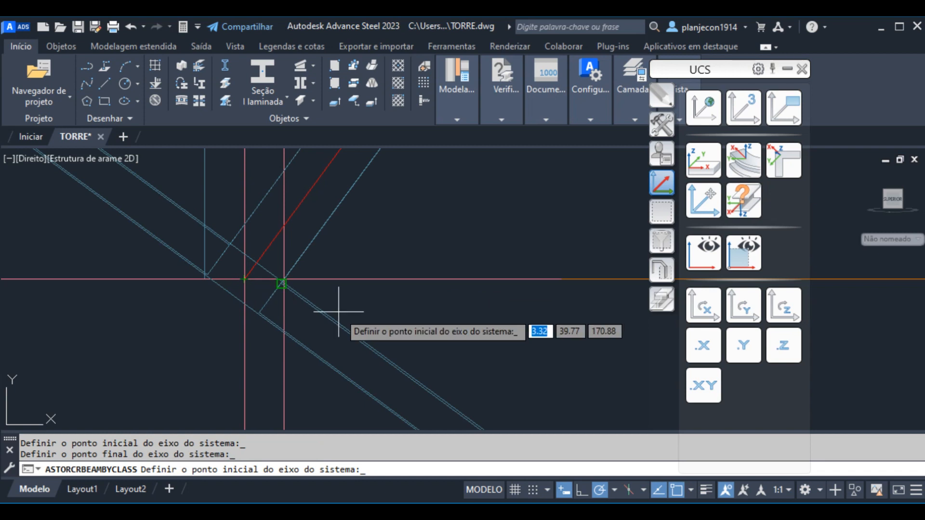
{"action": "scroll", "coordinate": [320, 309], "scroll_direction": "up", "scroll_amount": 5}
{"action": "scroll", "coordinate": [288, 303], "scroll_direction": "down", "scroll_amount": 4}
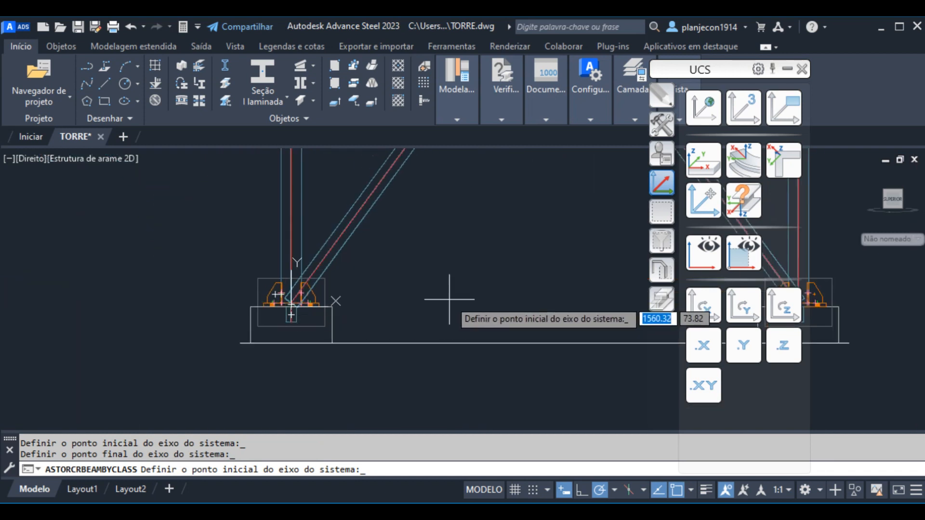
{"action": "scroll", "coordinate": [207, 311], "scroll_direction": "down", "scroll_amount": 4}
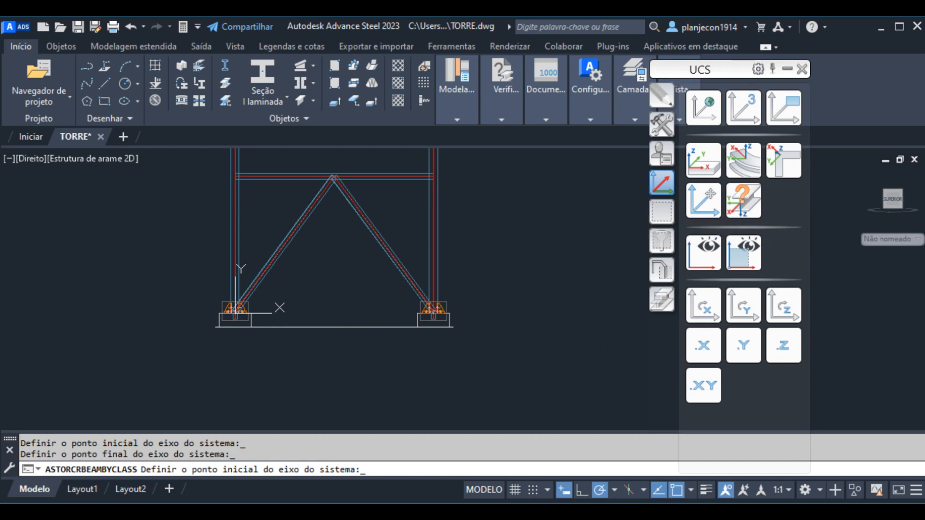
Finish the brace command and review the new brace's section and material properties before closing them unchanged.
{"action": "key", "text": "Return"}
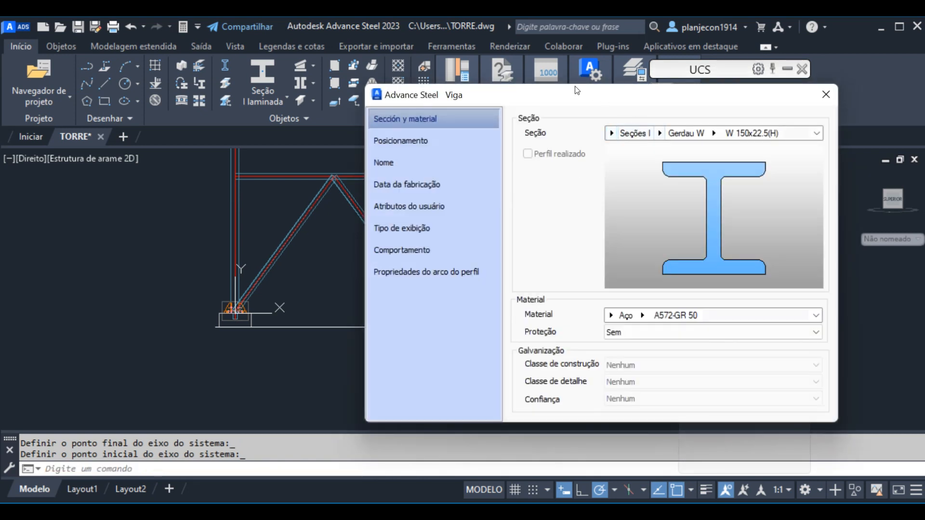
{"action": "left_click_drag", "start_coordinate": [591, 95], "coordinate": [650, 65]}
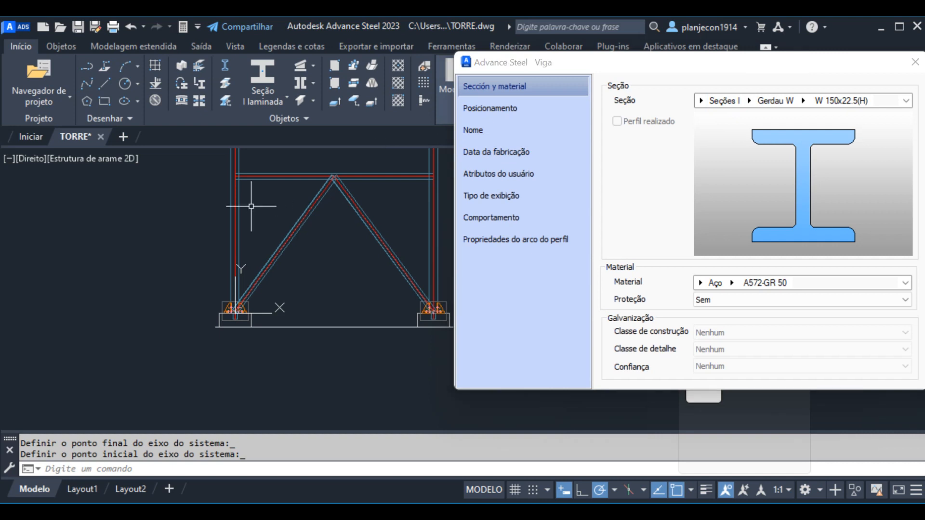
{"action": "scroll", "coordinate": [311, 211], "scroll_direction": "up", "scroll_amount": 5}
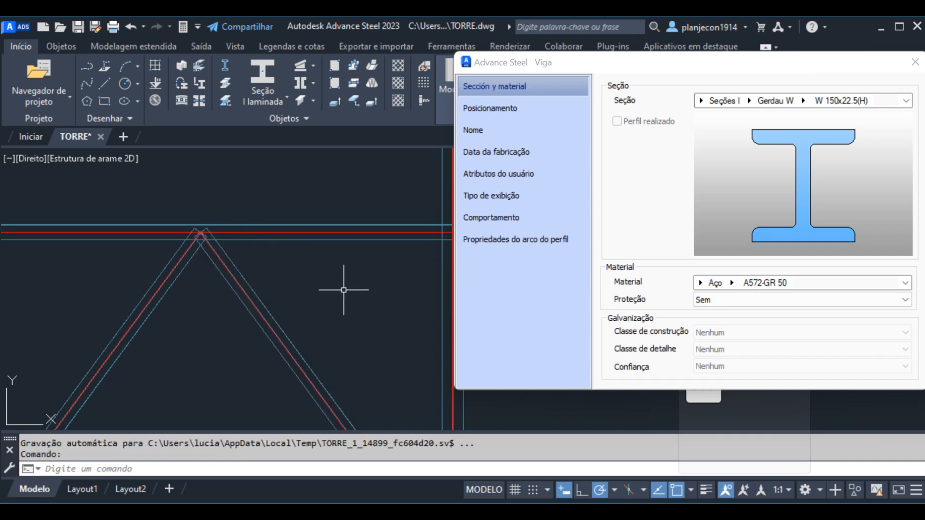
{"action": "scroll", "coordinate": [236, 241], "scroll_direction": "down", "scroll_amount": 2}
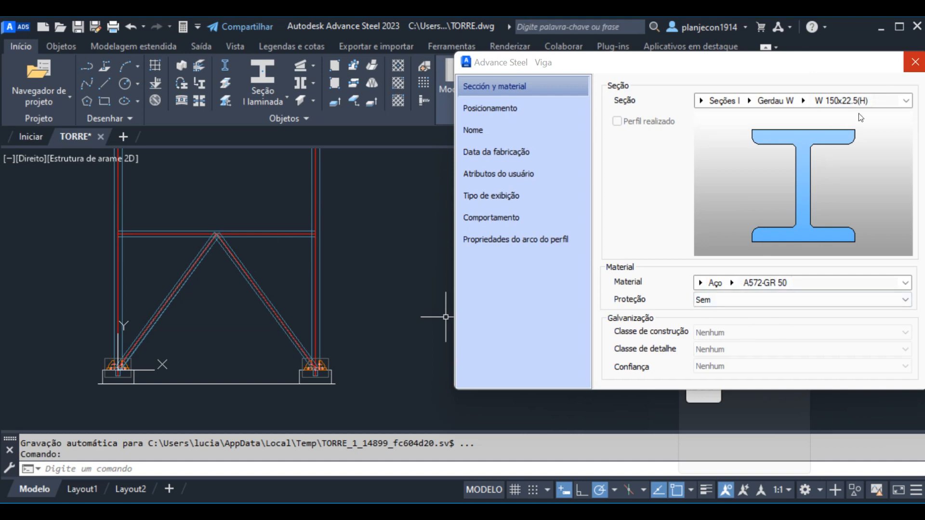
{"action": "left_click", "coordinate": [918, 65]}
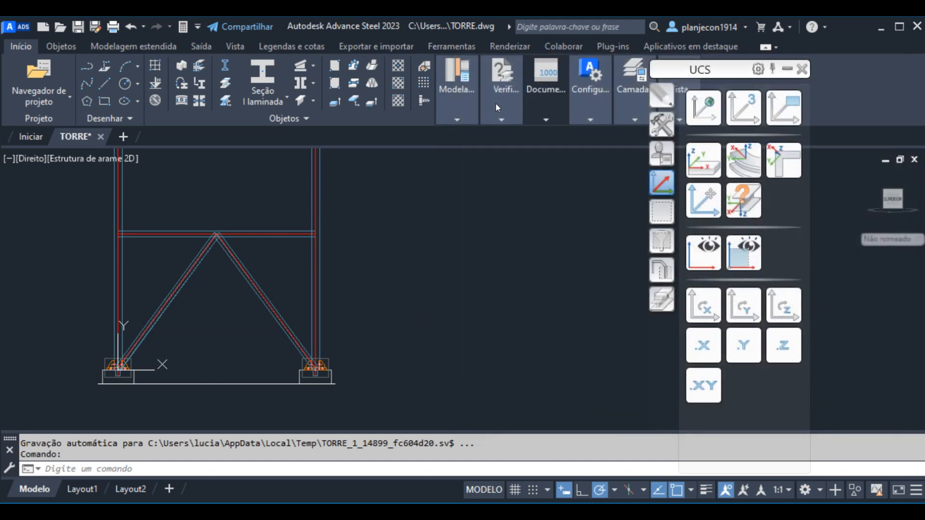
Display the braced frame in the Conceitual visual style from the Isométrico SE view.
{"action": "left_click", "coordinate": [74, 160]}
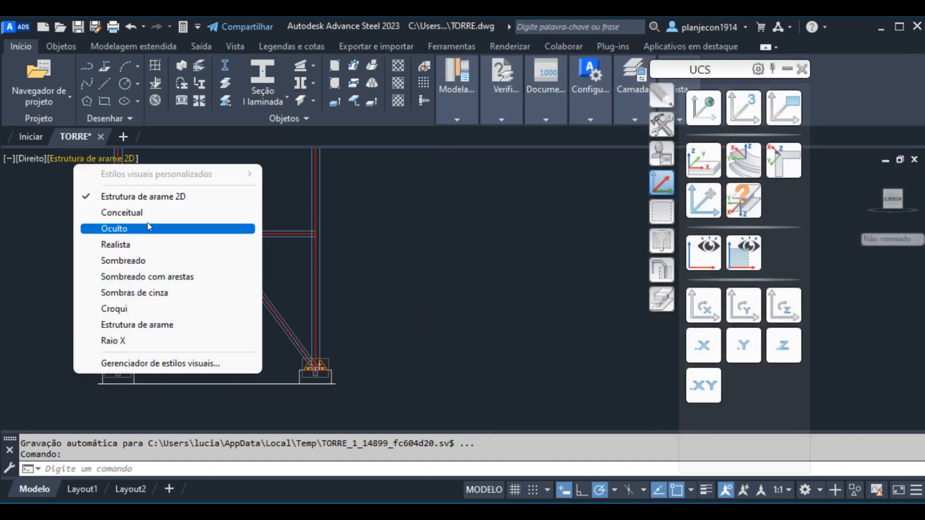
{"action": "left_click", "coordinate": [192, 213]}
{"action": "scroll", "coordinate": [545, 275], "scroll_direction": "down", "scroll_amount": 4}
{"action": "scroll", "coordinate": [380, 240], "scroll_direction": "up", "scroll_amount": 8}
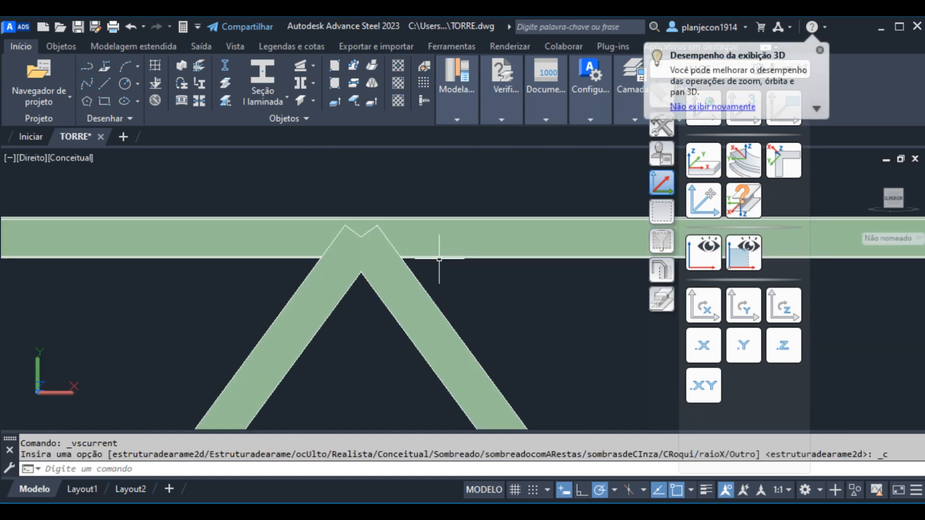
{"action": "scroll", "coordinate": [209, 210], "scroll_direction": "down", "scroll_amount": 2}
{"action": "left_click", "coordinate": [30, 160]}
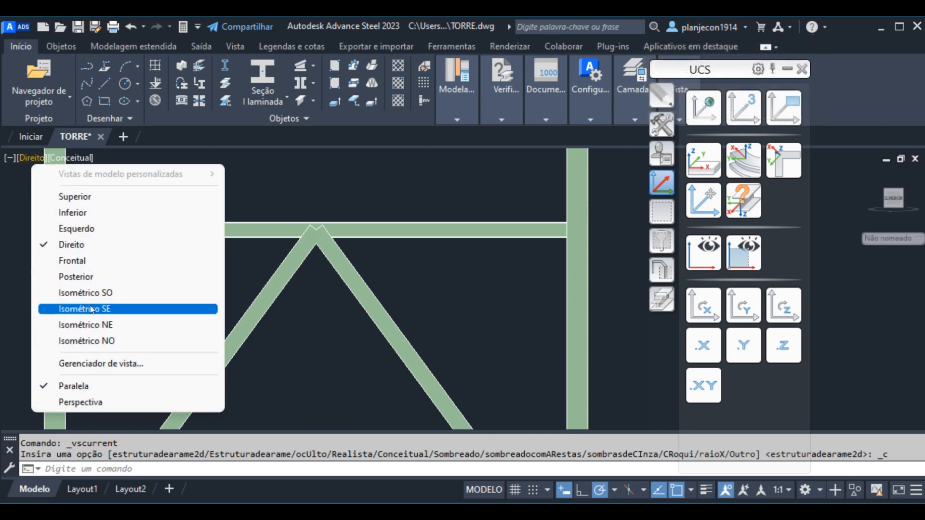
{"action": "left_click", "coordinate": [93, 307]}
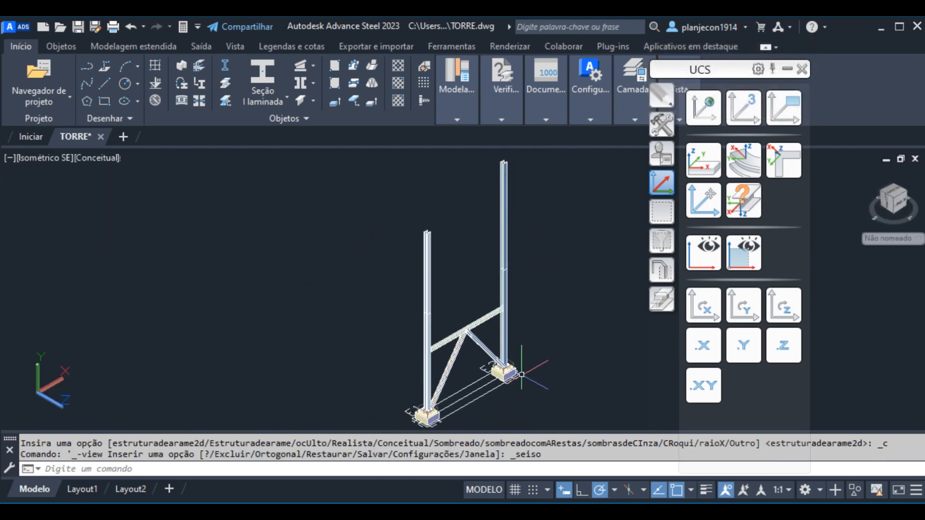
Examine where the two braces meet at the horizontal beam and how their lower ends meet the column base plates.
{"action": "scroll", "coordinate": [521, 374], "scroll_direction": "up", "scroll_amount": 10}
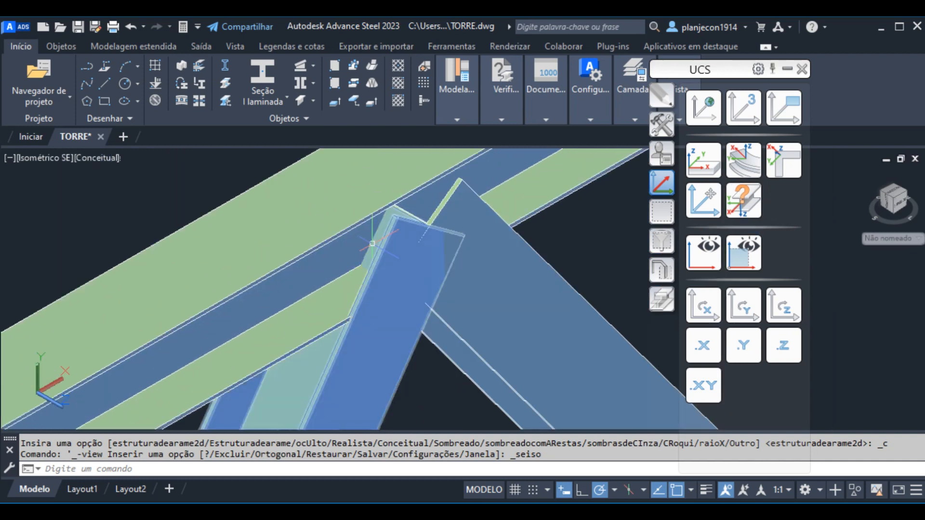
{"action": "scroll", "coordinate": [263, 324], "scroll_direction": "down", "scroll_amount": 10}
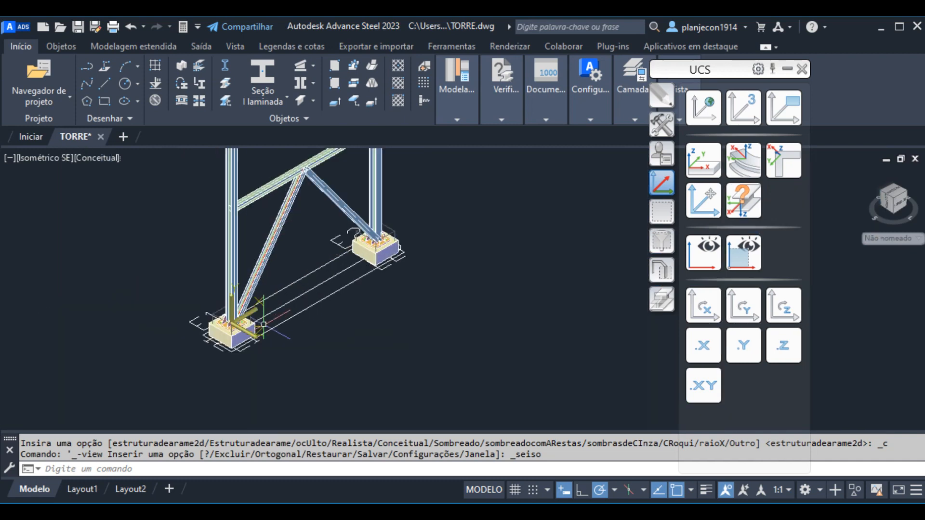
{"action": "scroll", "coordinate": [263, 324], "scroll_direction": "up", "scroll_amount": 8}
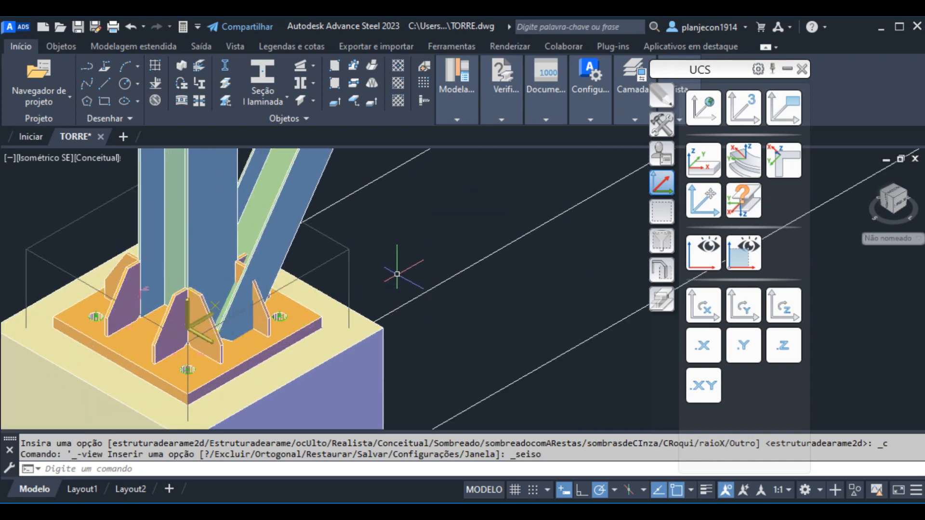
{"action": "scroll", "coordinate": [154, 298], "scroll_direction": "down", "scroll_amount": 6}
{"action": "scroll", "coordinate": [255, 263], "scroll_direction": "up", "scroll_amount": 2}
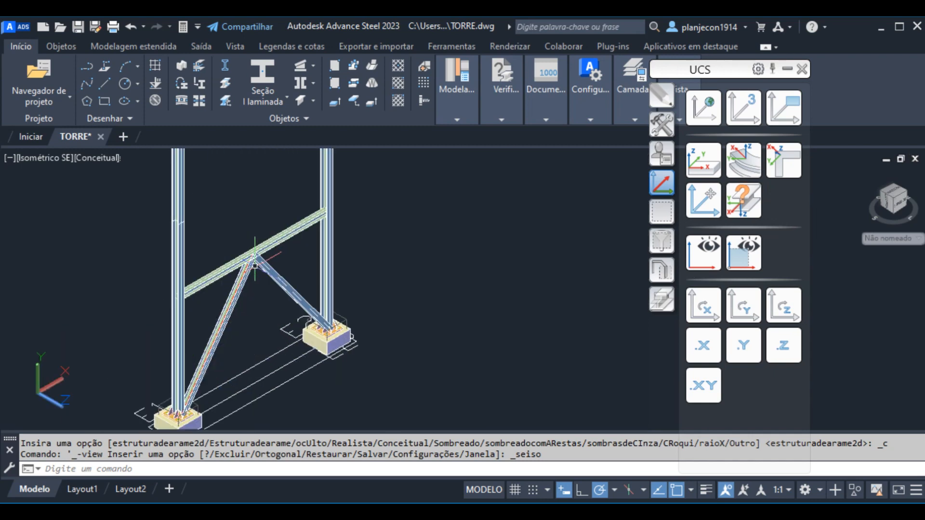
{"action": "scroll", "coordinate": [254, 264], "scroll_direction": "up", "scroll_amount": 3}
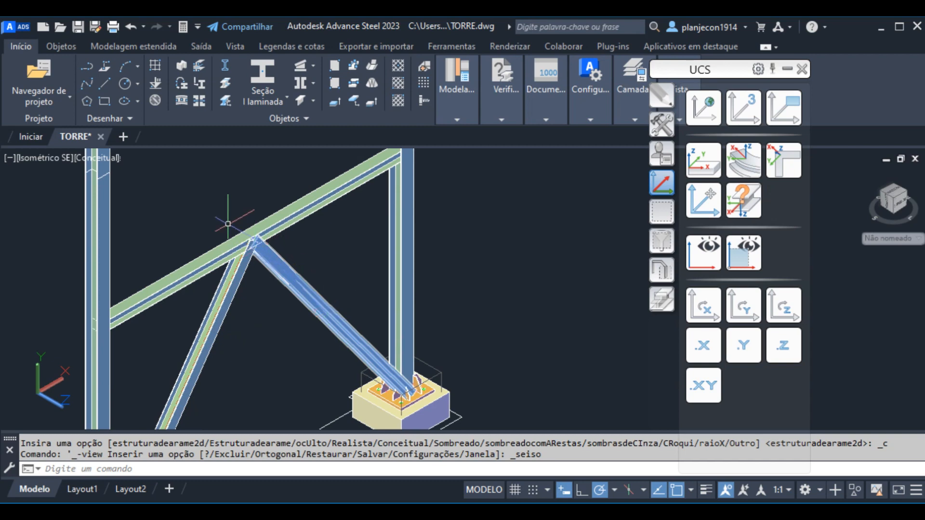
{"action": "scroll", "coordinate": [236, 226], "scroll_direction": "up", "scroll_amount": 3}
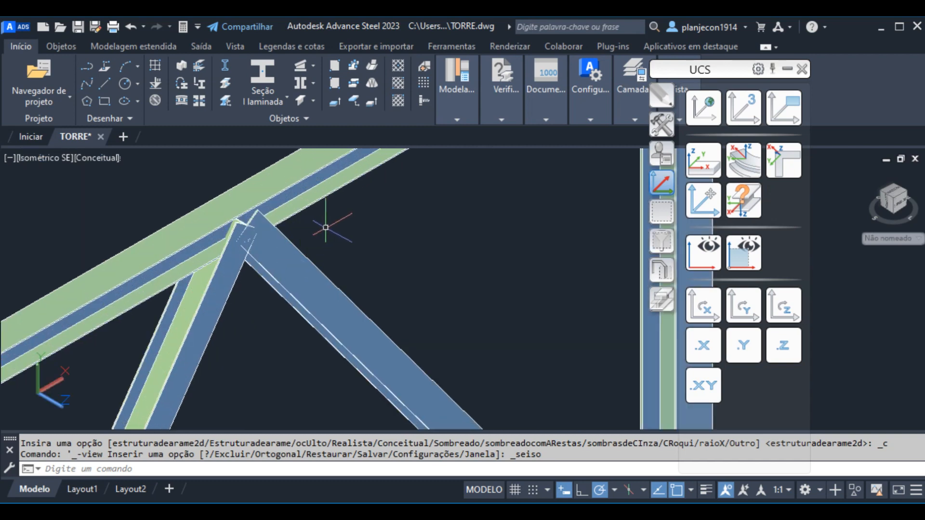
{"action": "scroll", "coordinate": [326, 227], "scroll_direction": "down", "scroll_amount": 2}
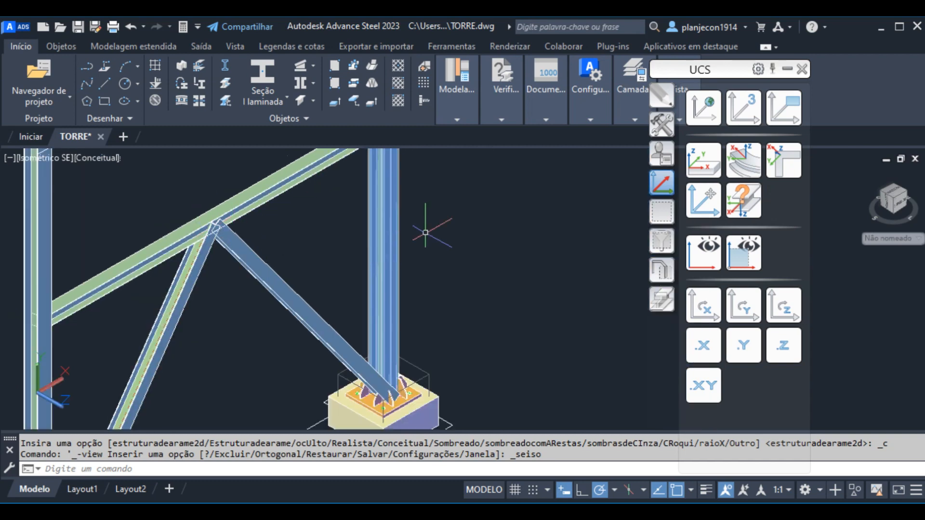
{"action": "scroll", "coordinate": [425, 232], "scroll_direction": "down", "scroll_amount": 3}
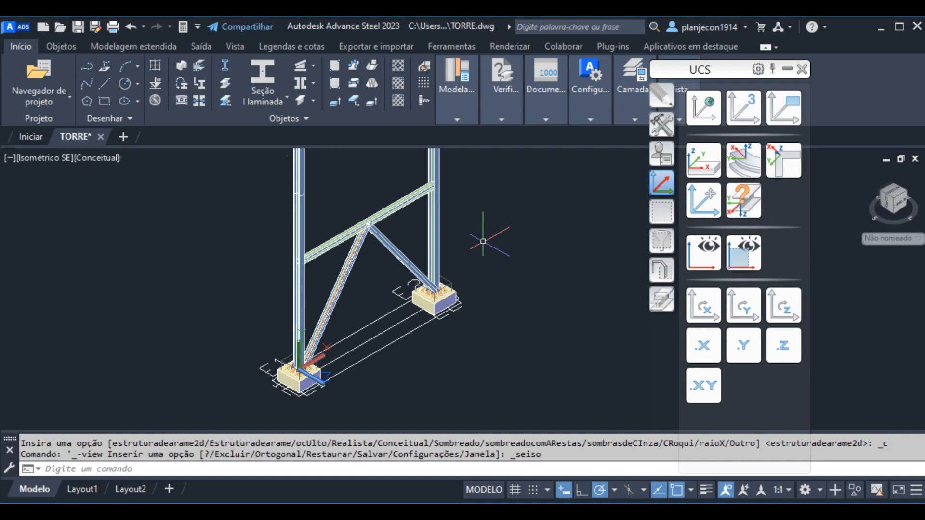